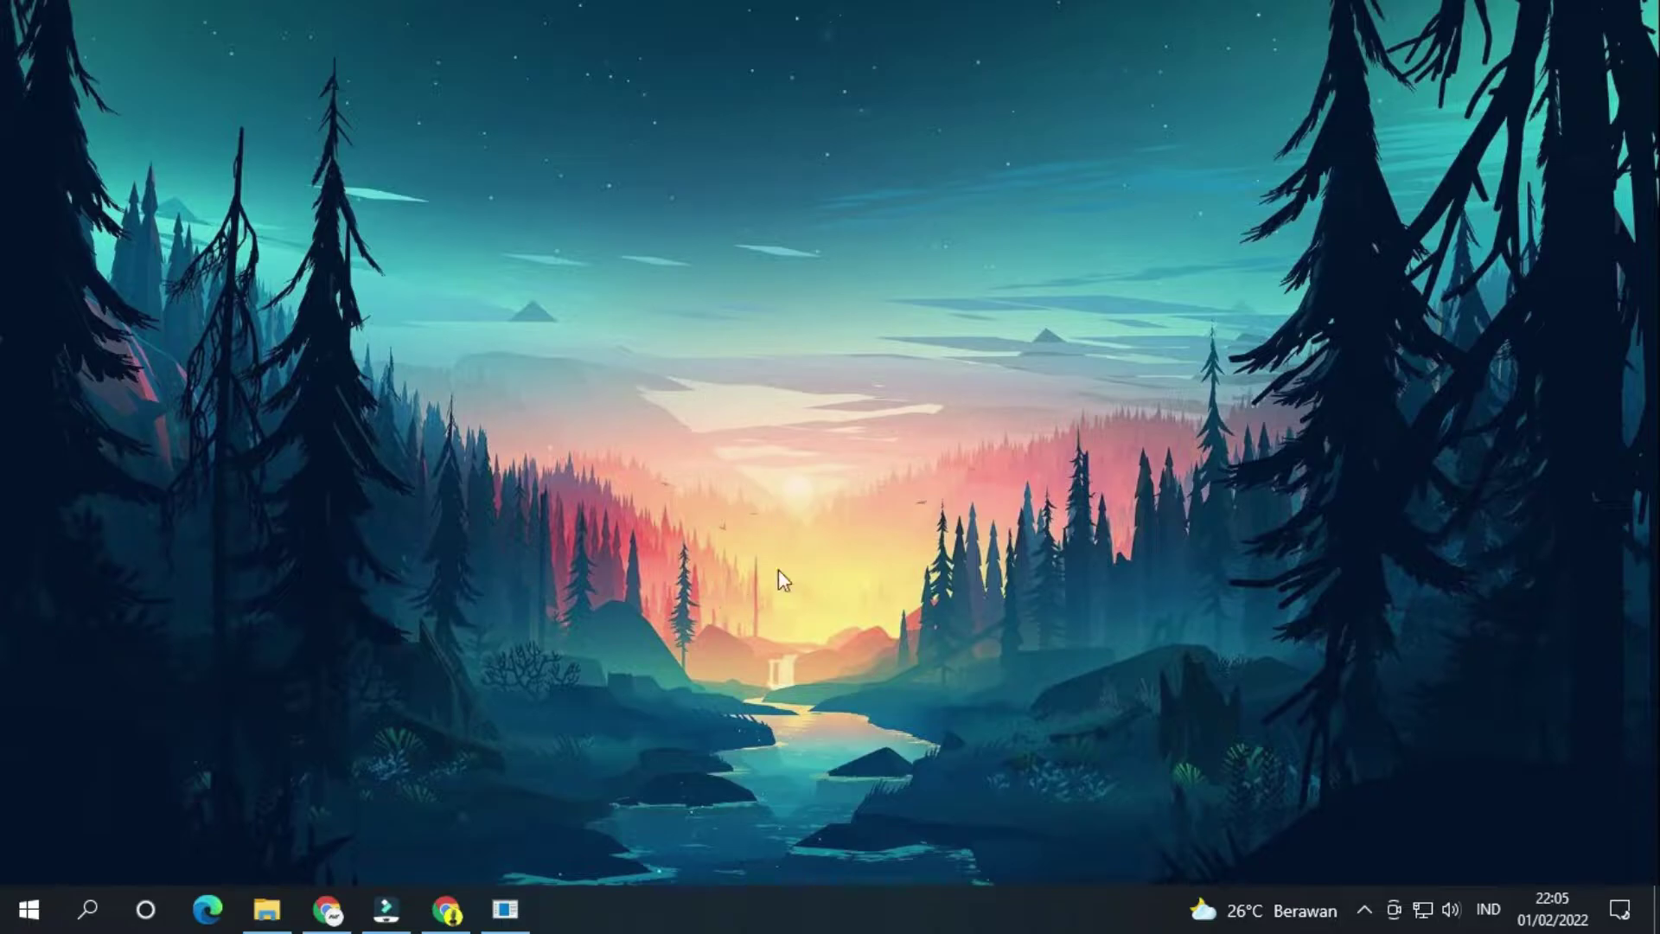
# Open the Programs folder inside Downloads in File Explorer
pyautogui.click(267, 909)
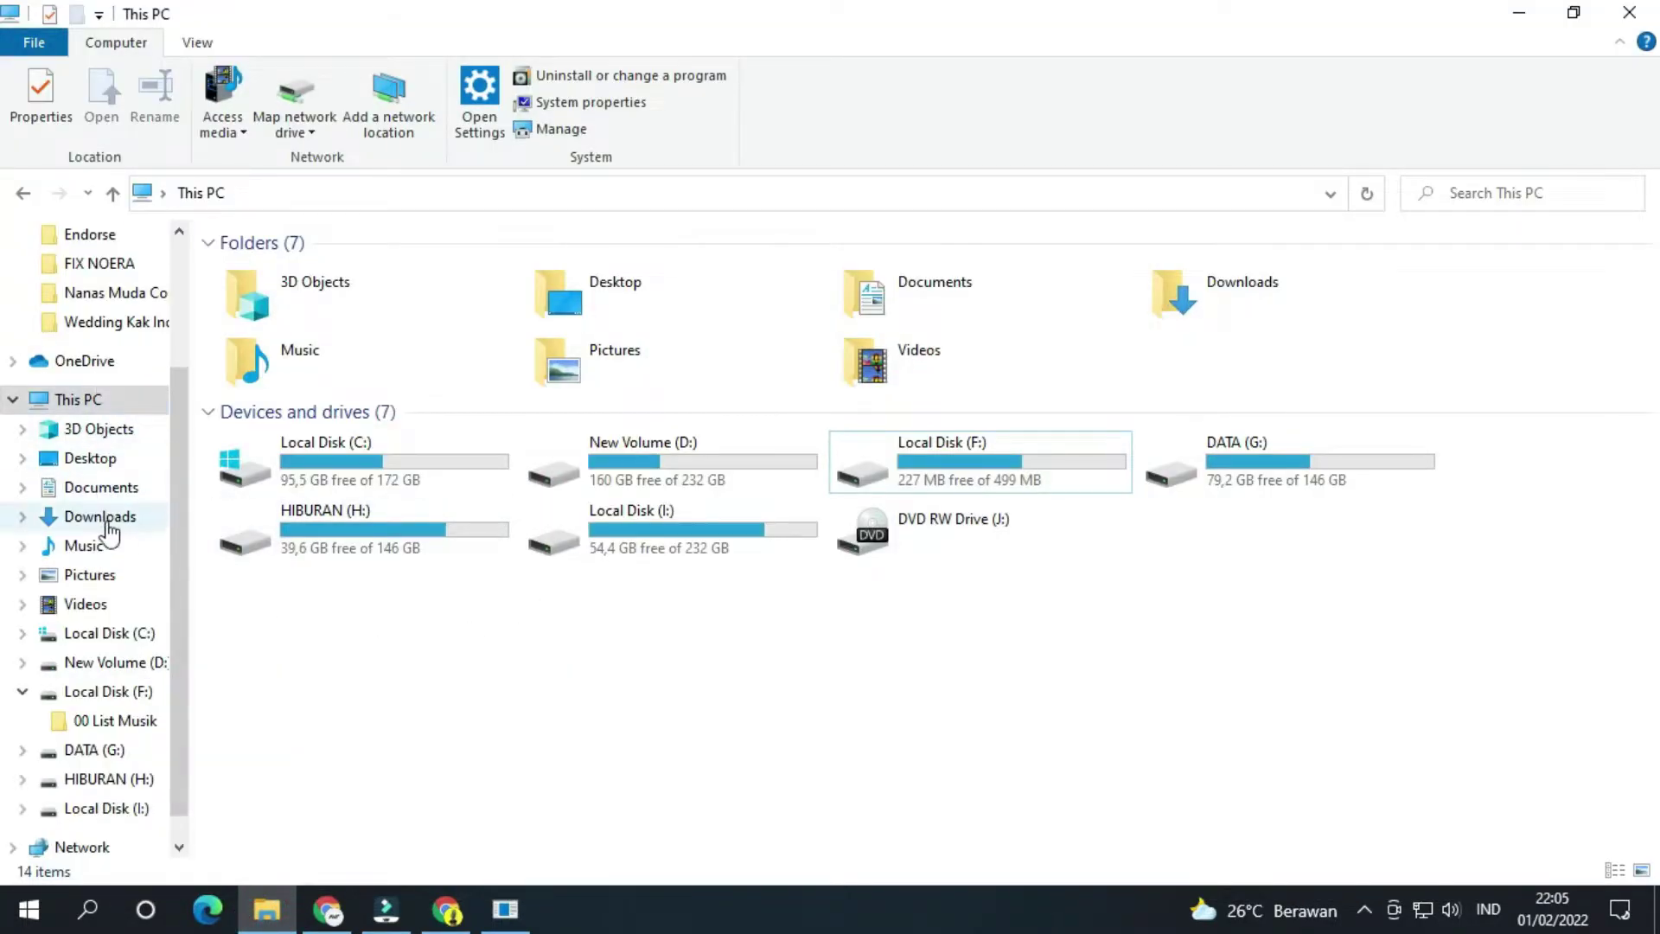
pyautogui.click(102, 519)
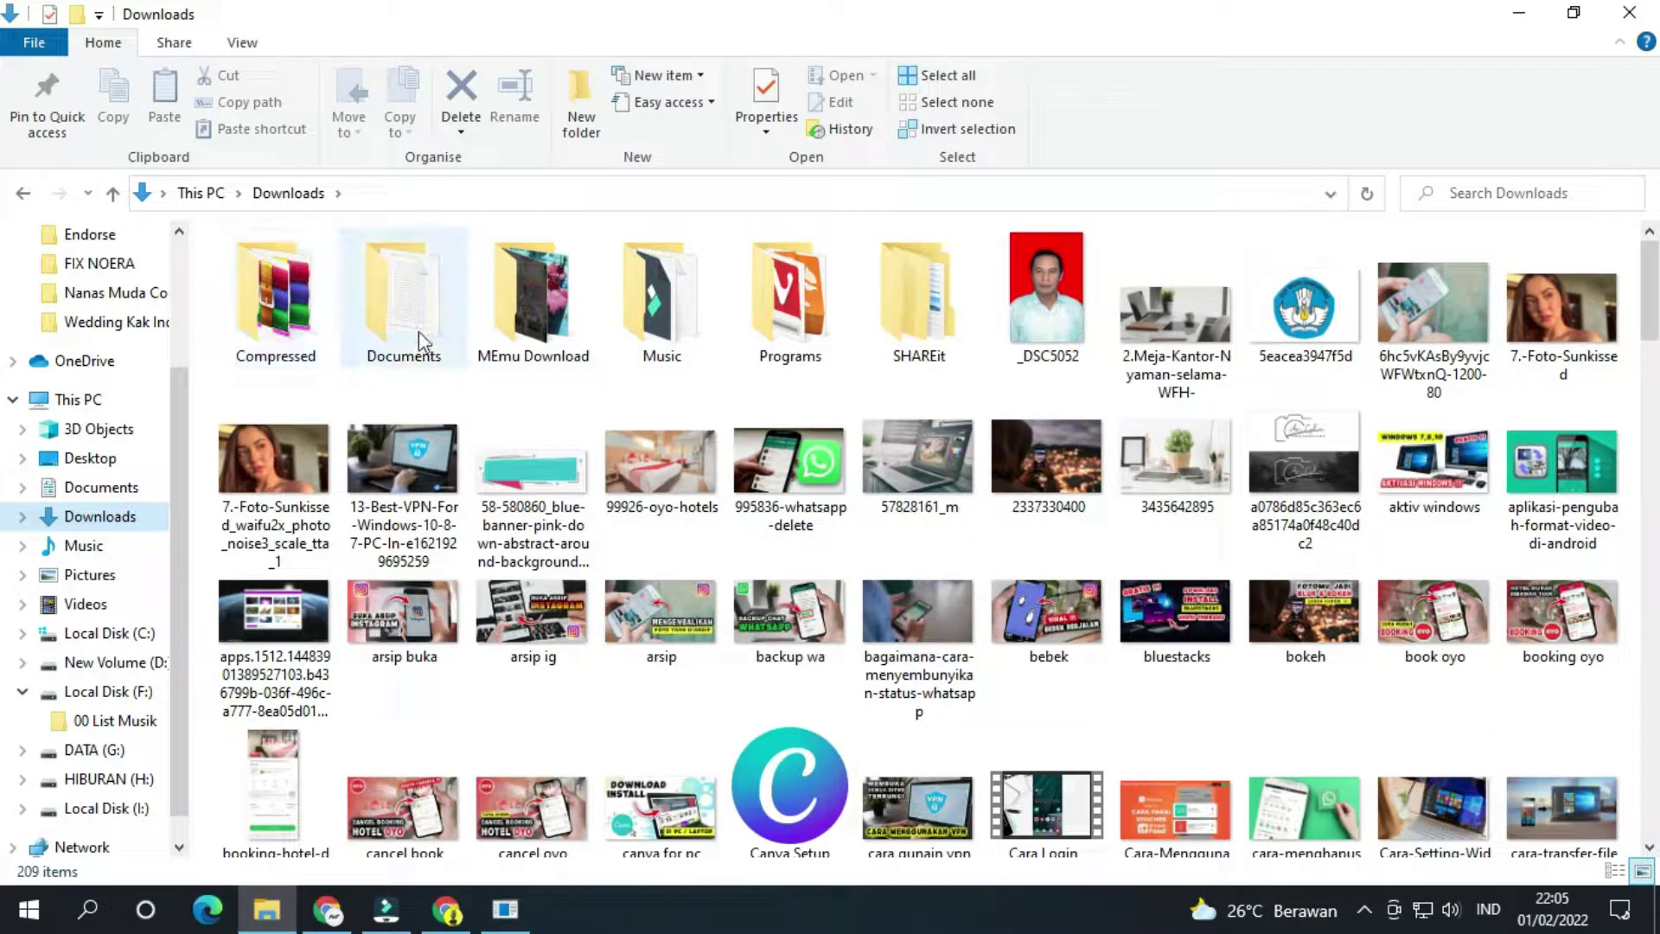
pyautogui.doubleClick(739, 329)
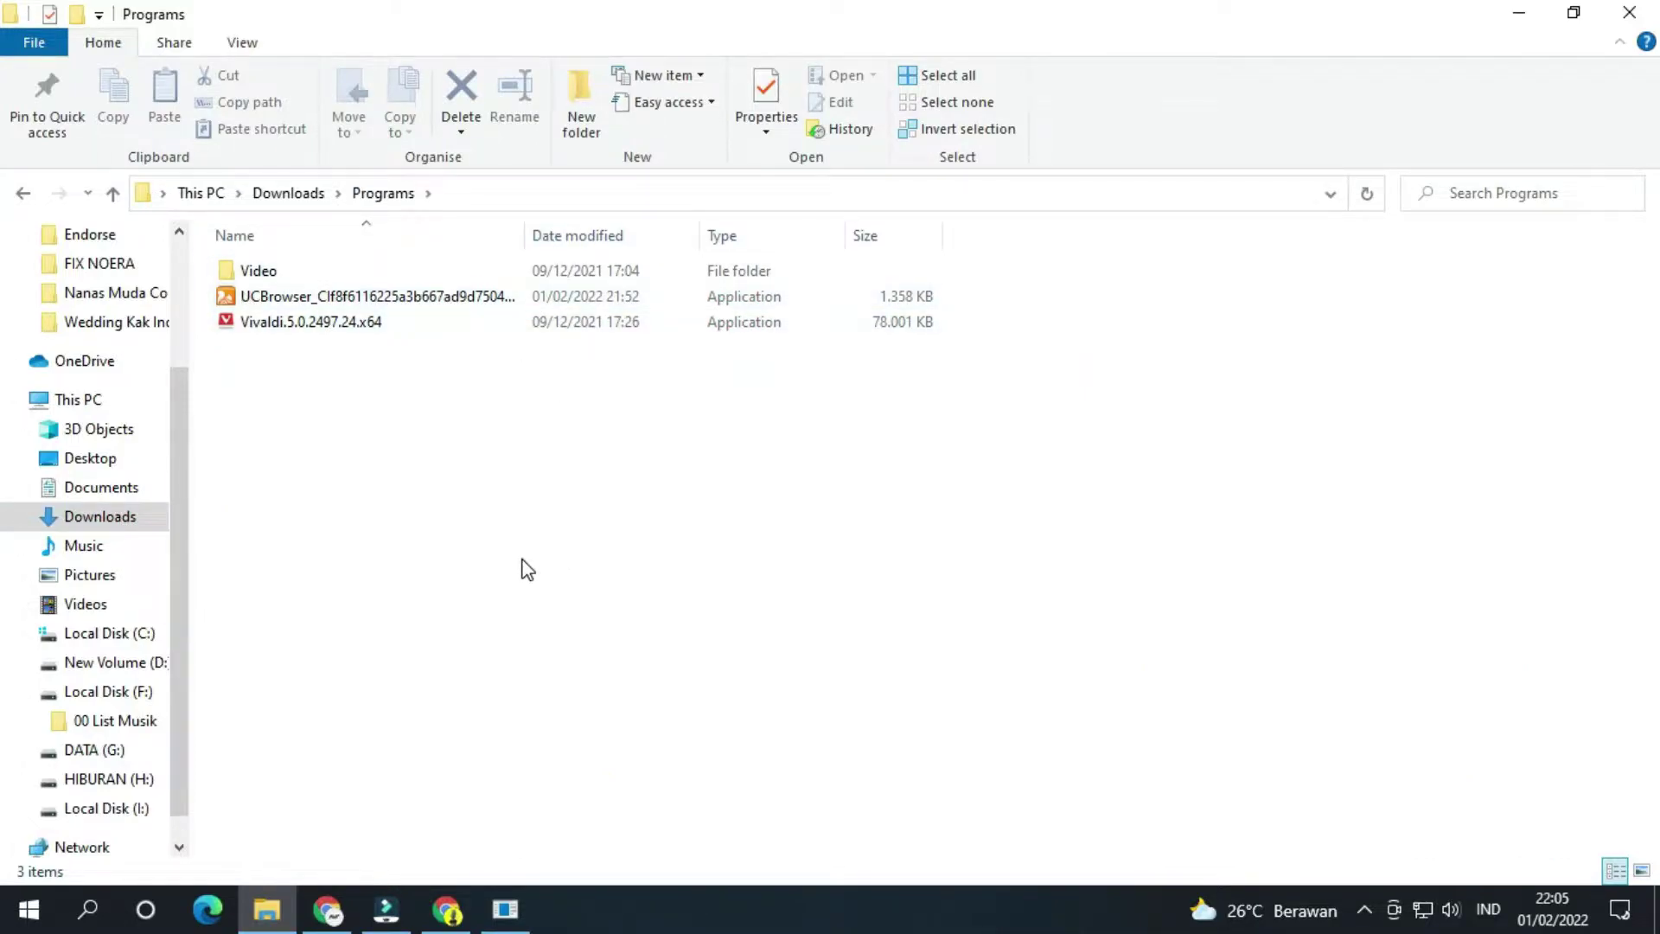
# Turn off Real-time protection in the Windows Security virus and threat protection settings, and close that window
pyautogui.click(1365, 909)
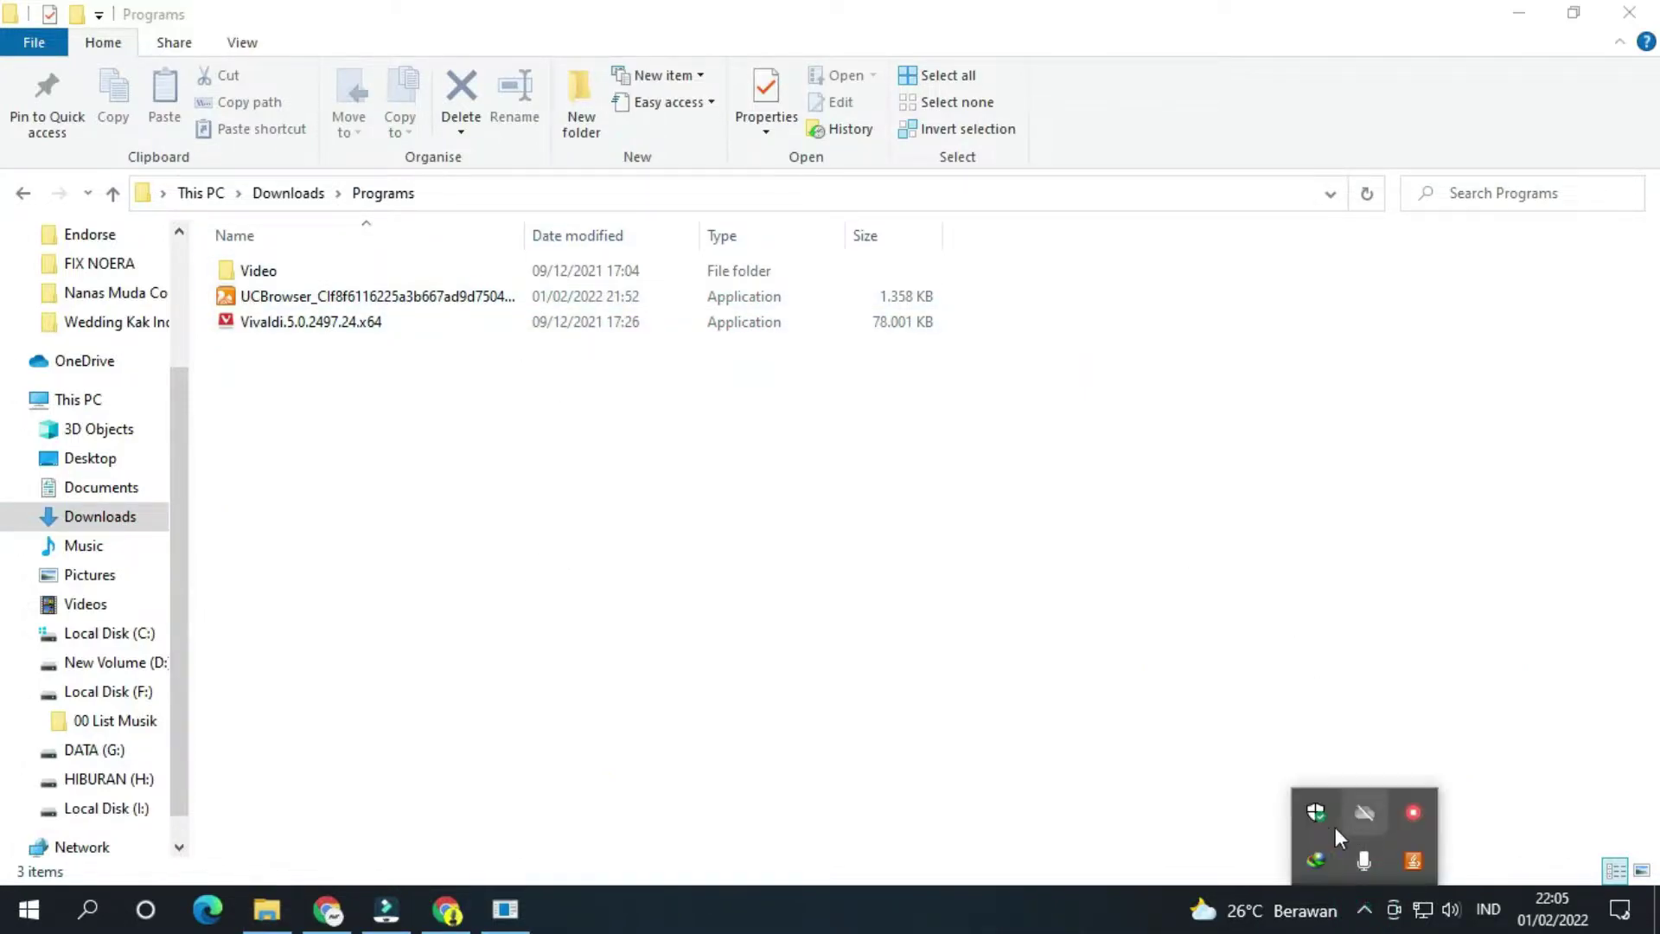
pyautogui.click(1318, 813)
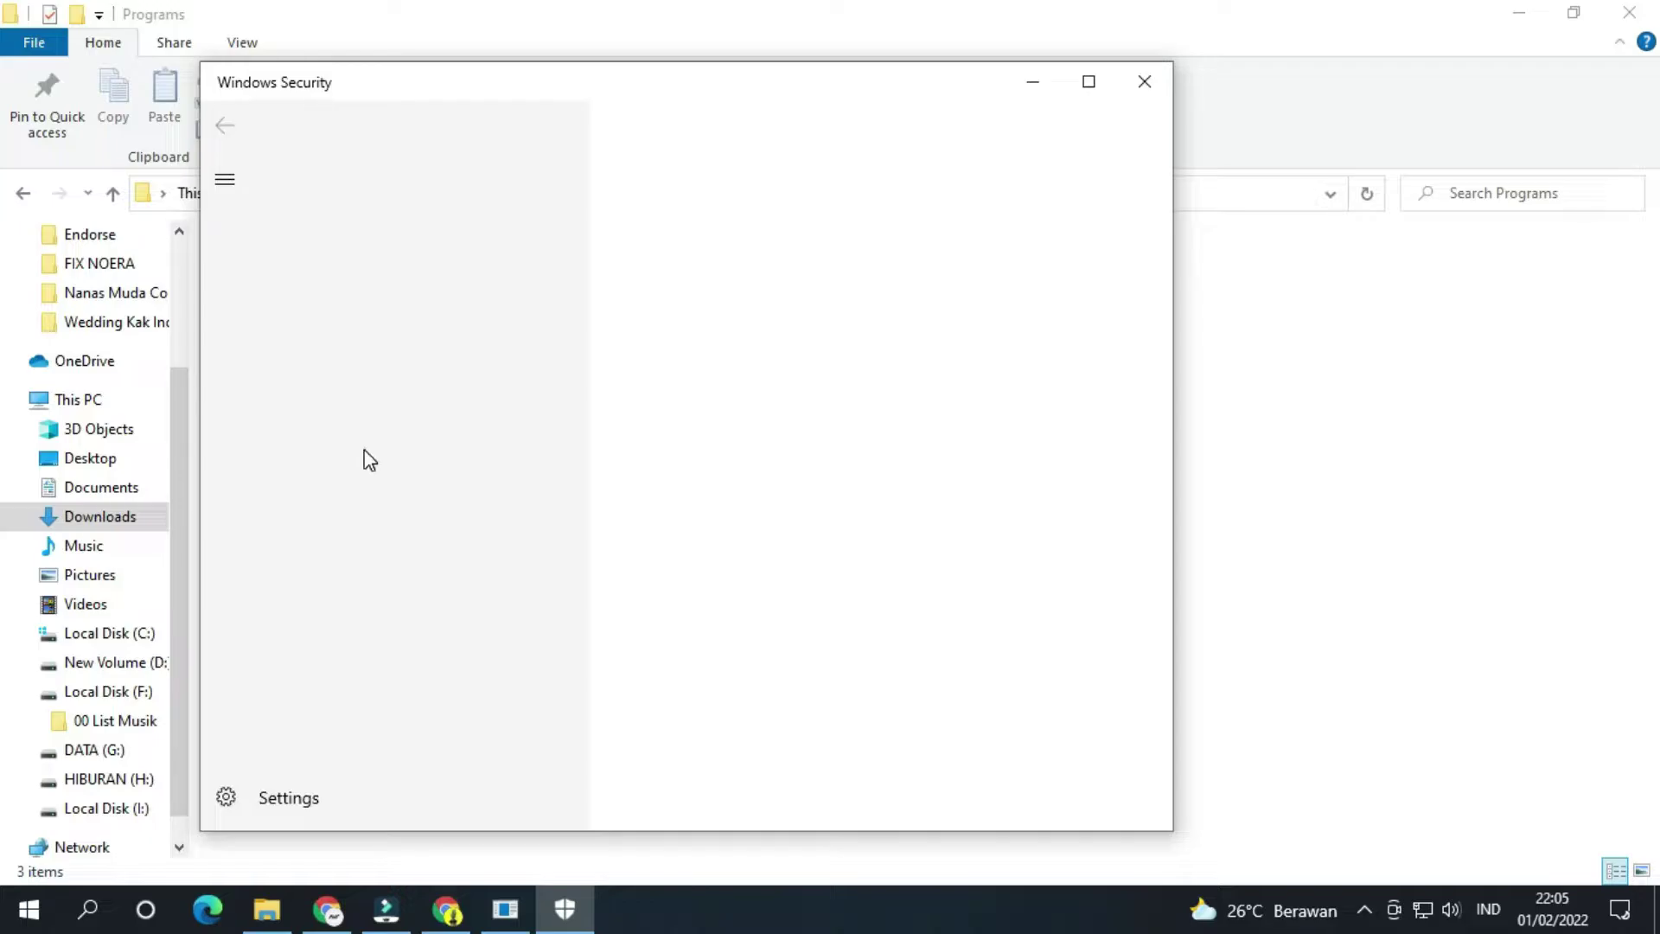
pyautogui.click(402, 469)
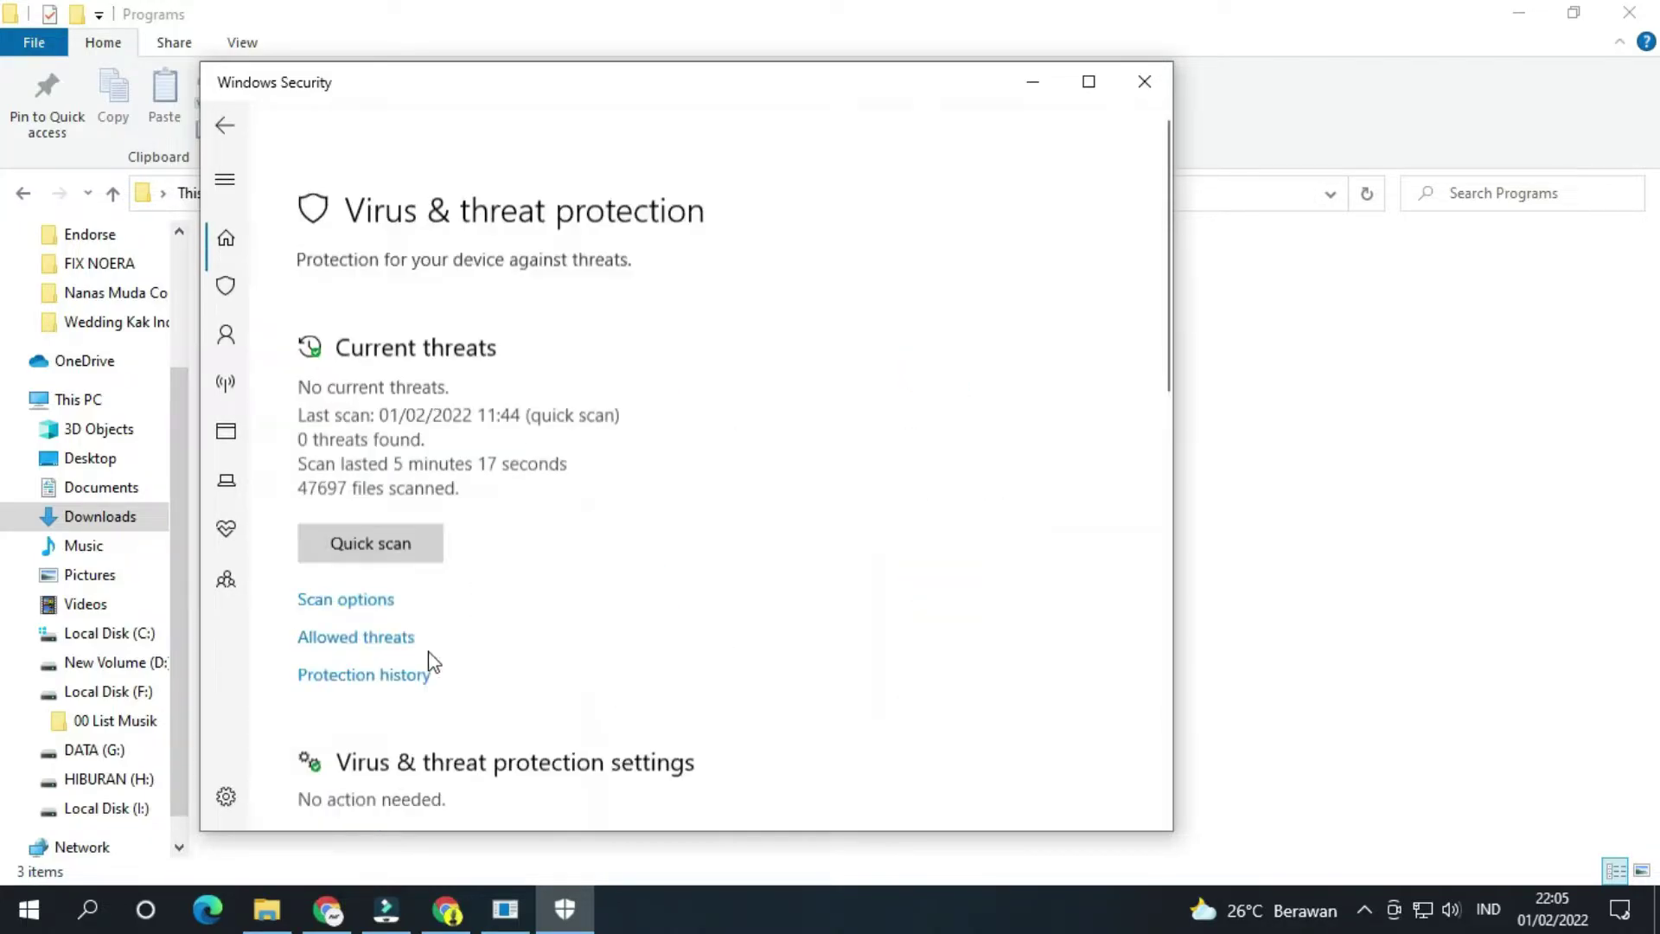
pyautogui.scroll(-2, 422, 660)
pyautogui.click(351, 461)
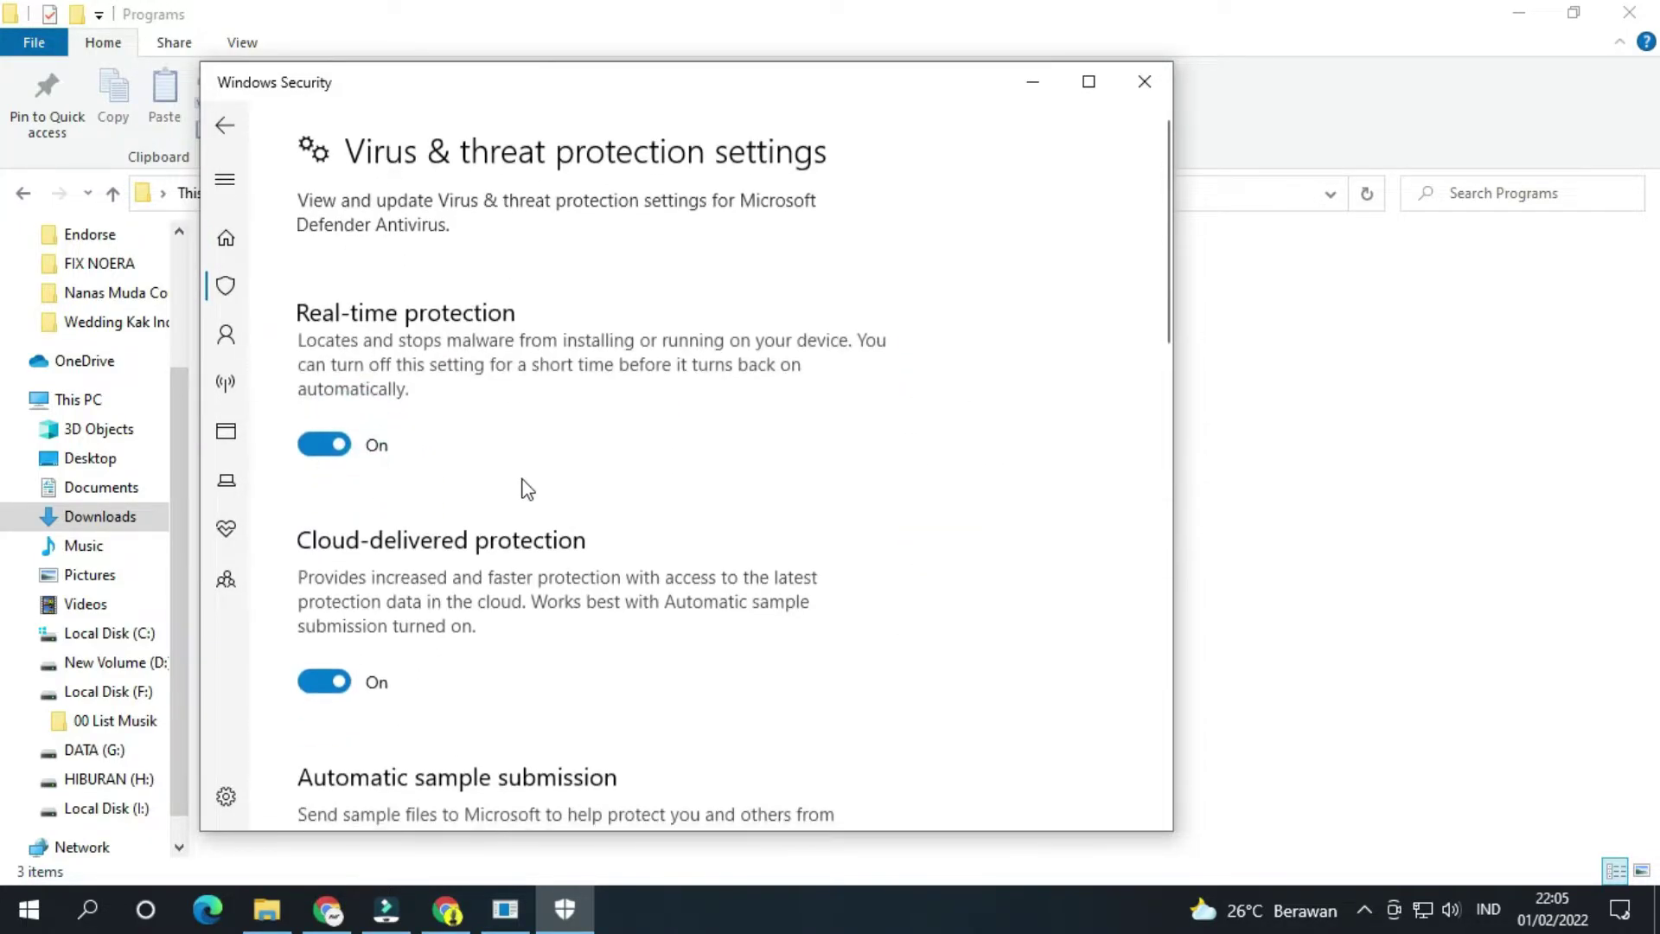
pyautogui.click(324, 450)
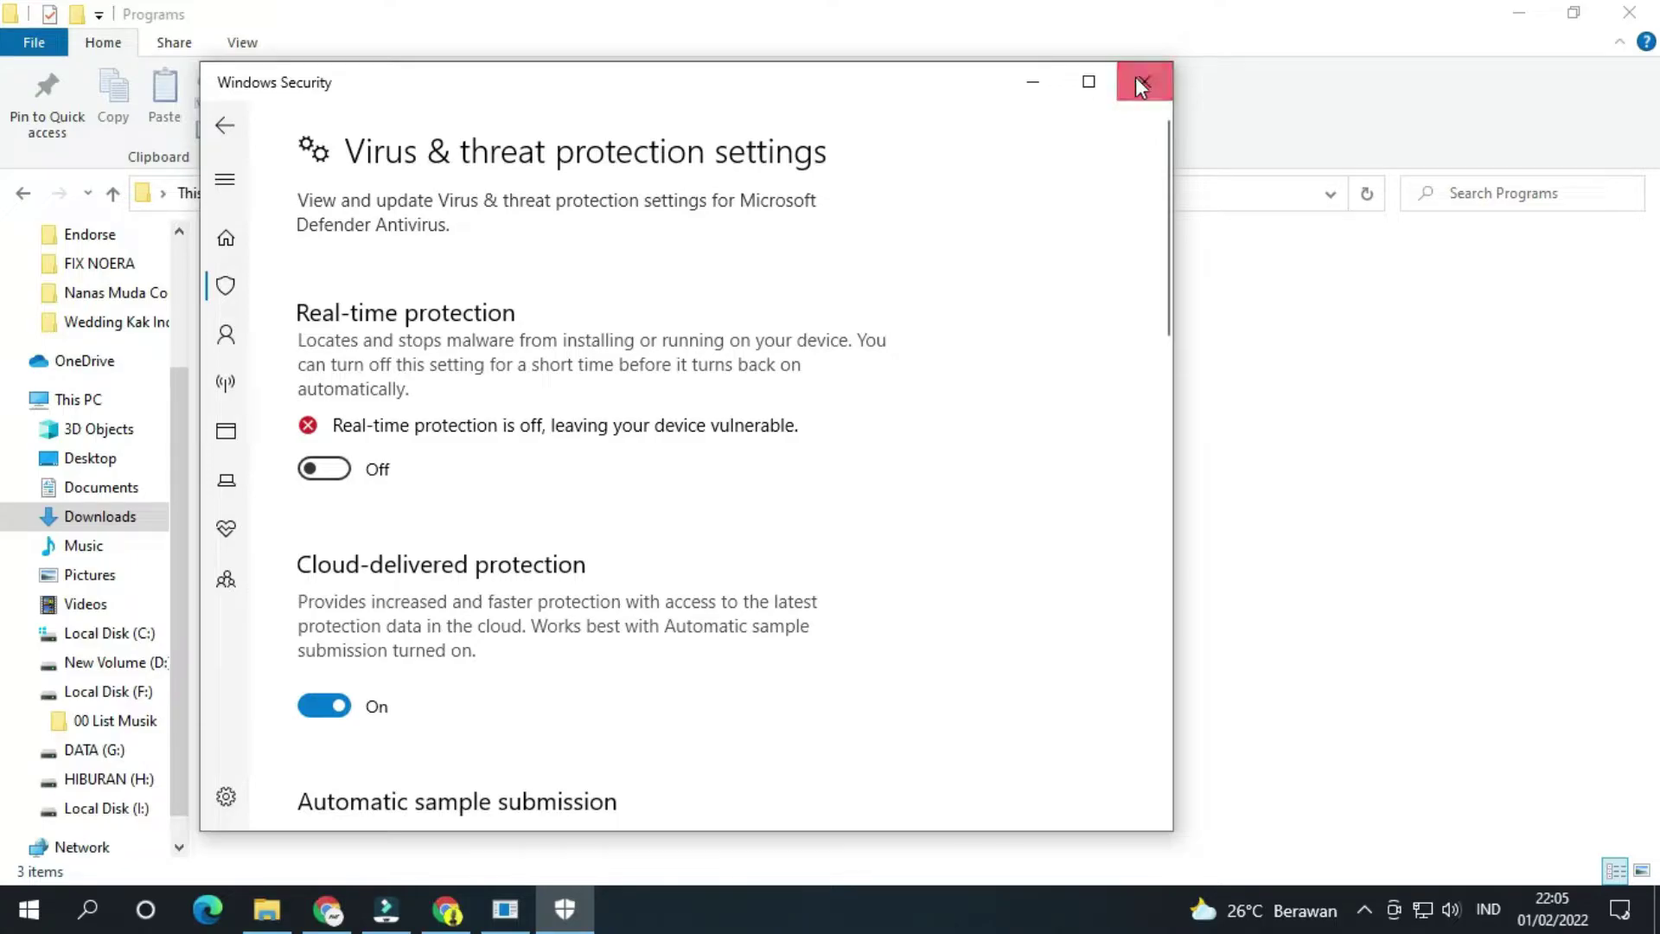
pyautogui.click(1140, 85)
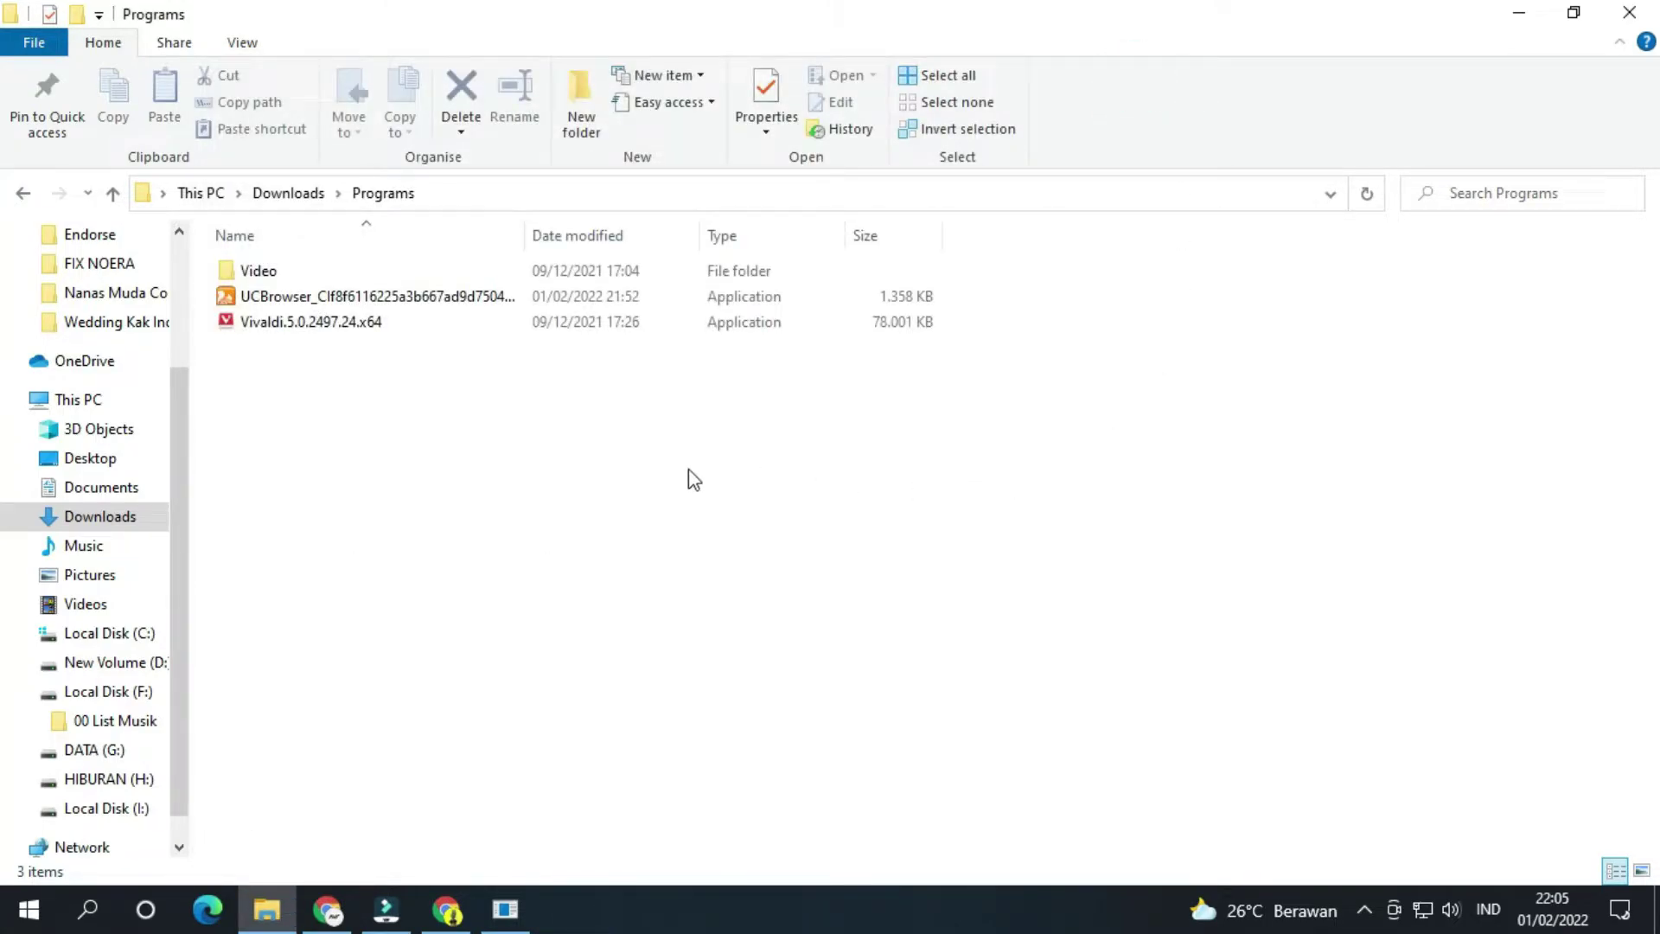
# Launch the UCBrowser installer from the Programs folder, also trying to run it as administrator
pyautogui.click(411, 298)
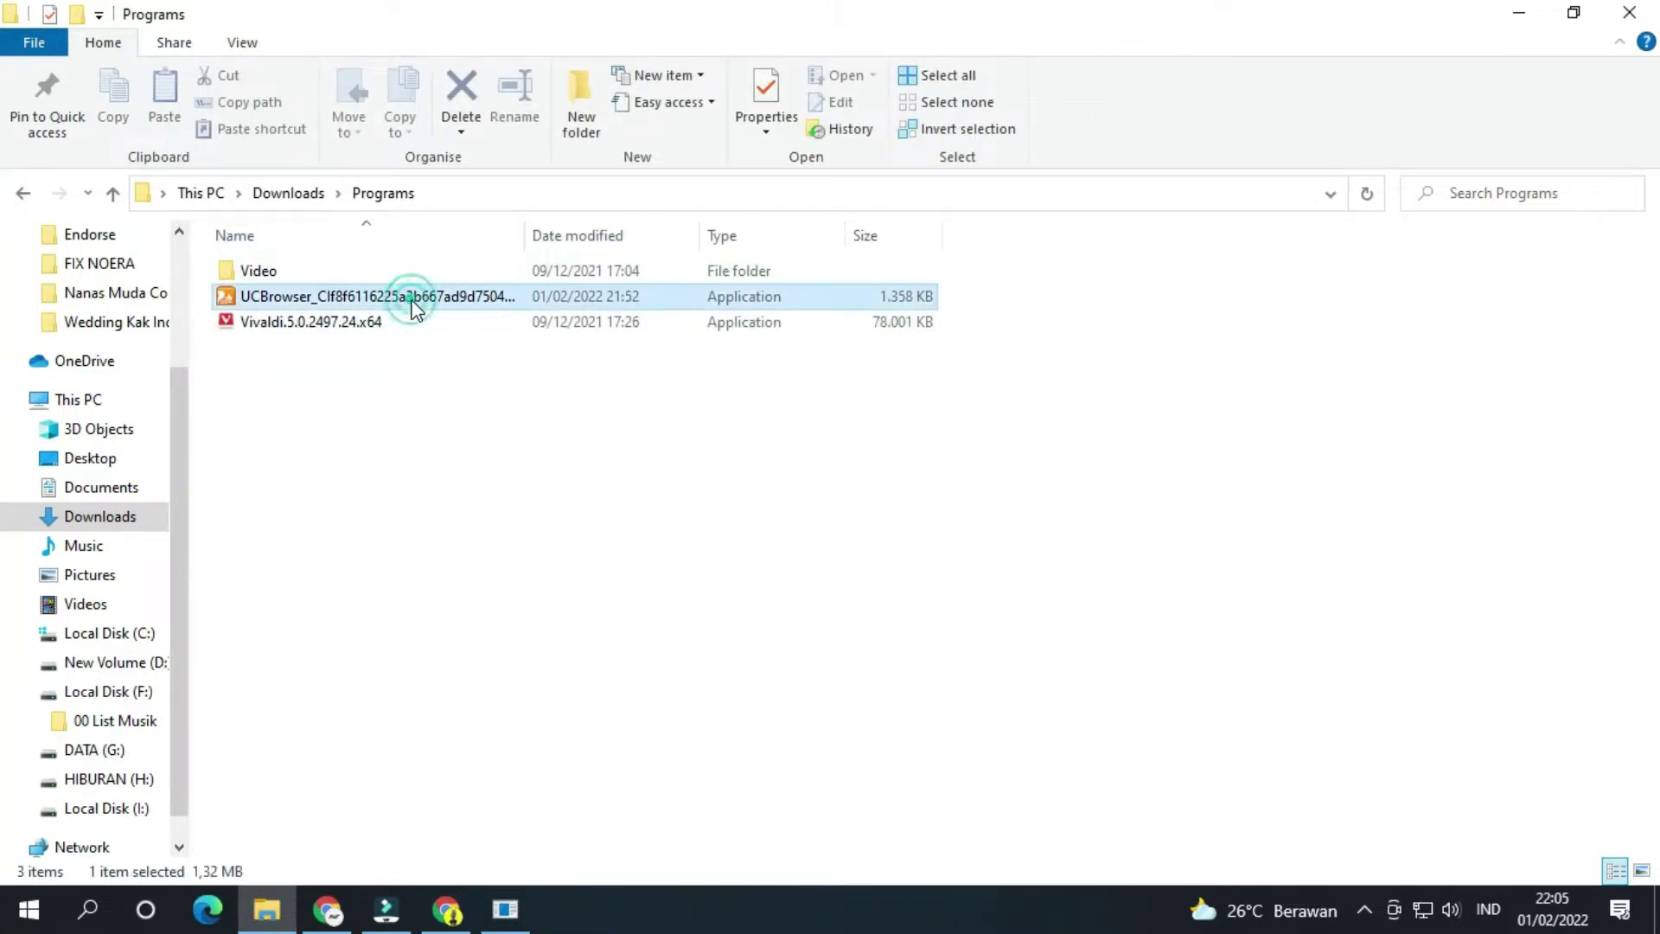
pyautogui.doubleClick(359, 293)
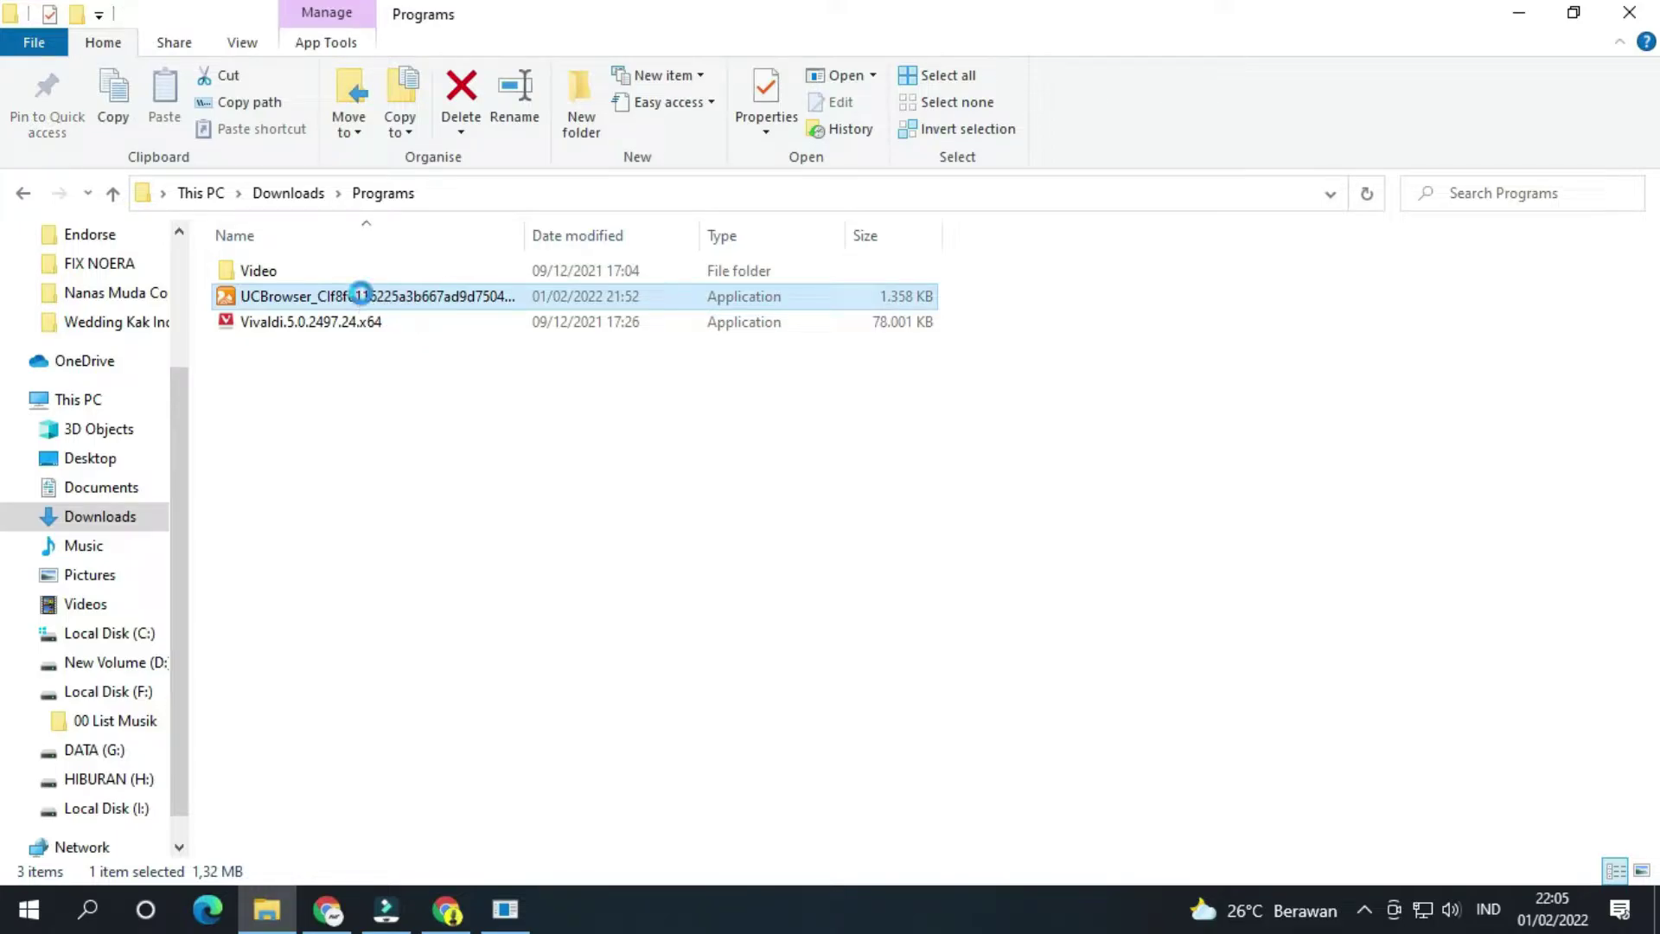
pyautogui.rightClick(362, 293)
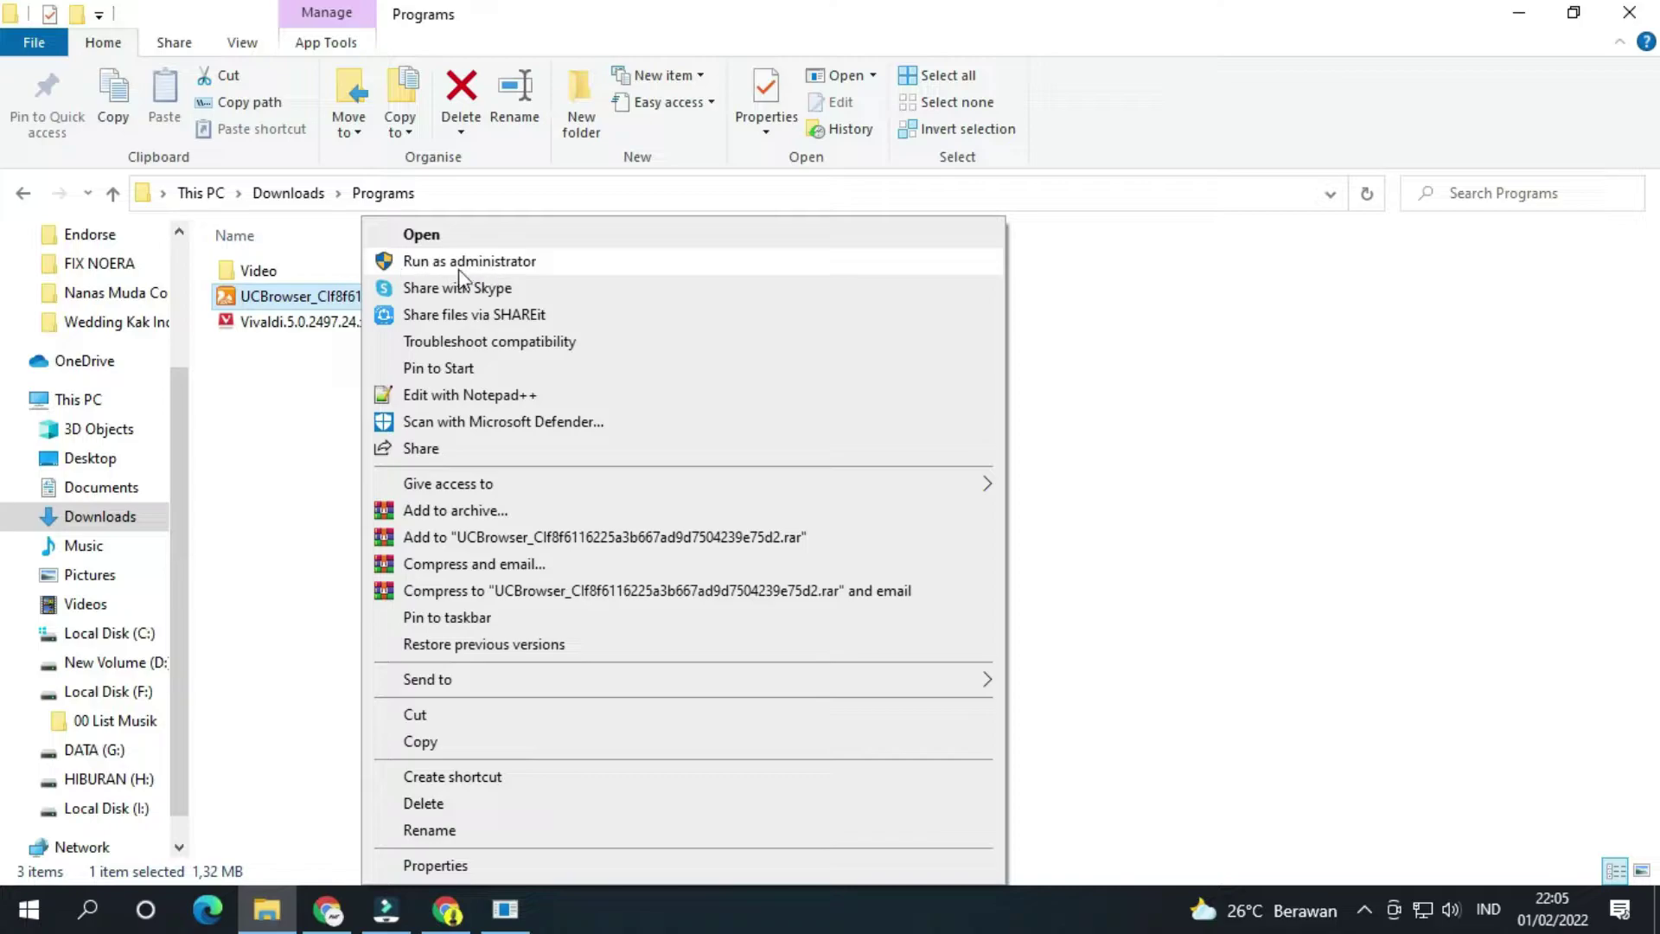
pyautogui.click(486, 263)
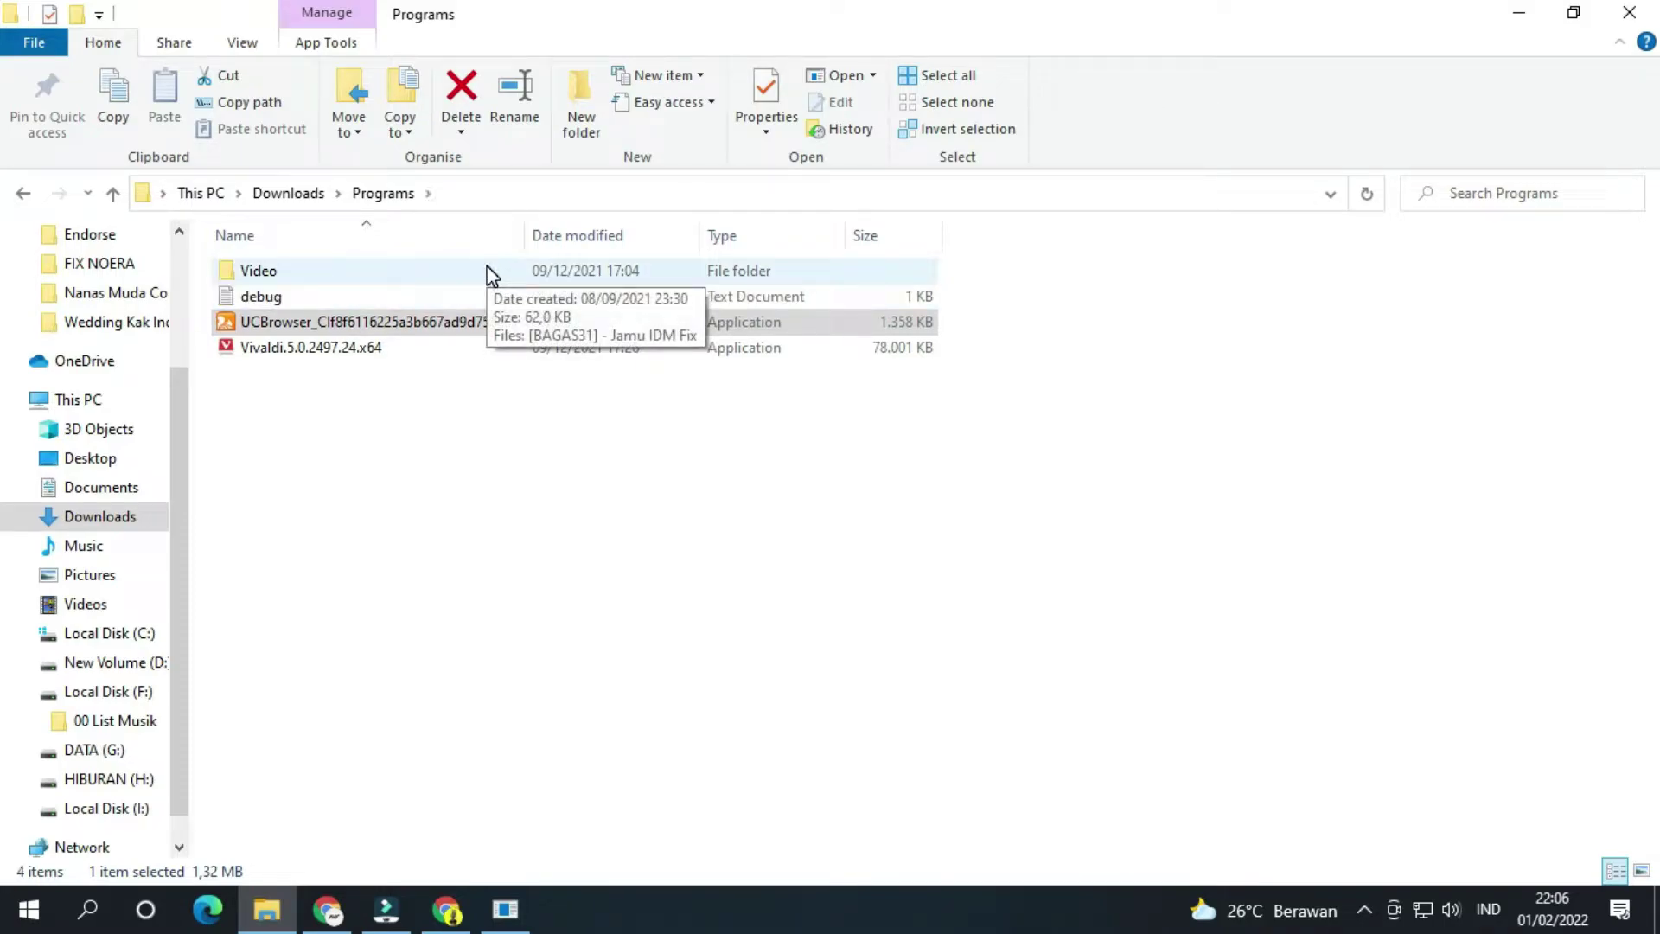
pyautogui.doubleClick(358, 322)
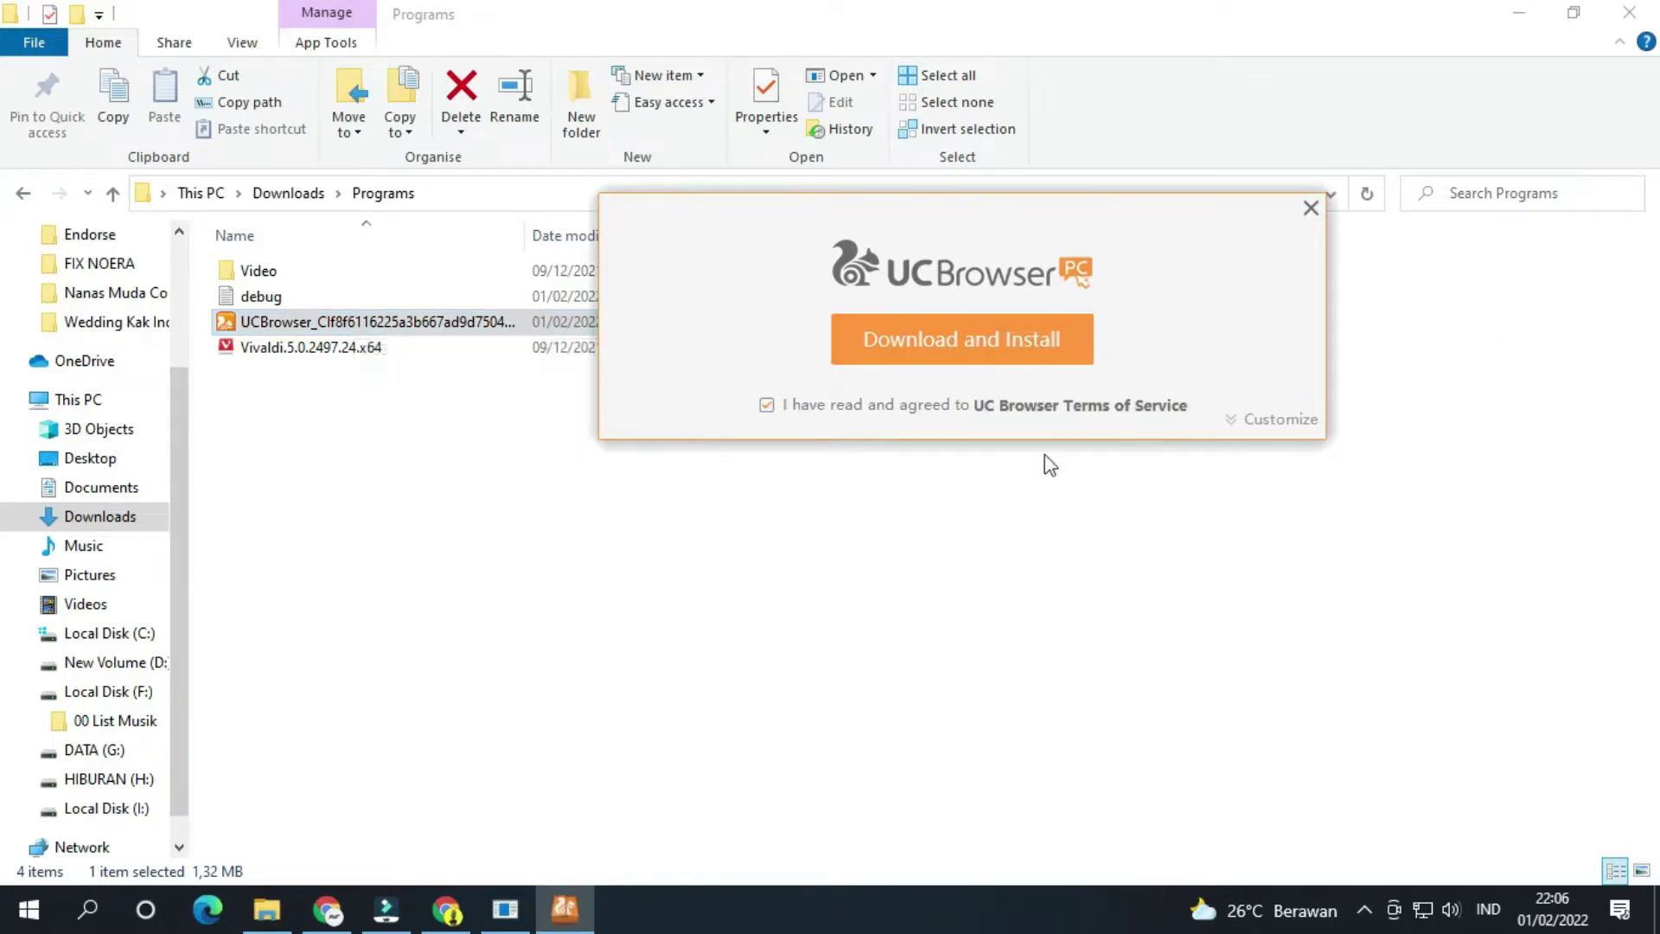
# Customize the UC Browser installation and set its install location to the Program Files folder on drive D
pyautogui.moveTo(1004, 214); pyautogui.dragTo(916, 412)
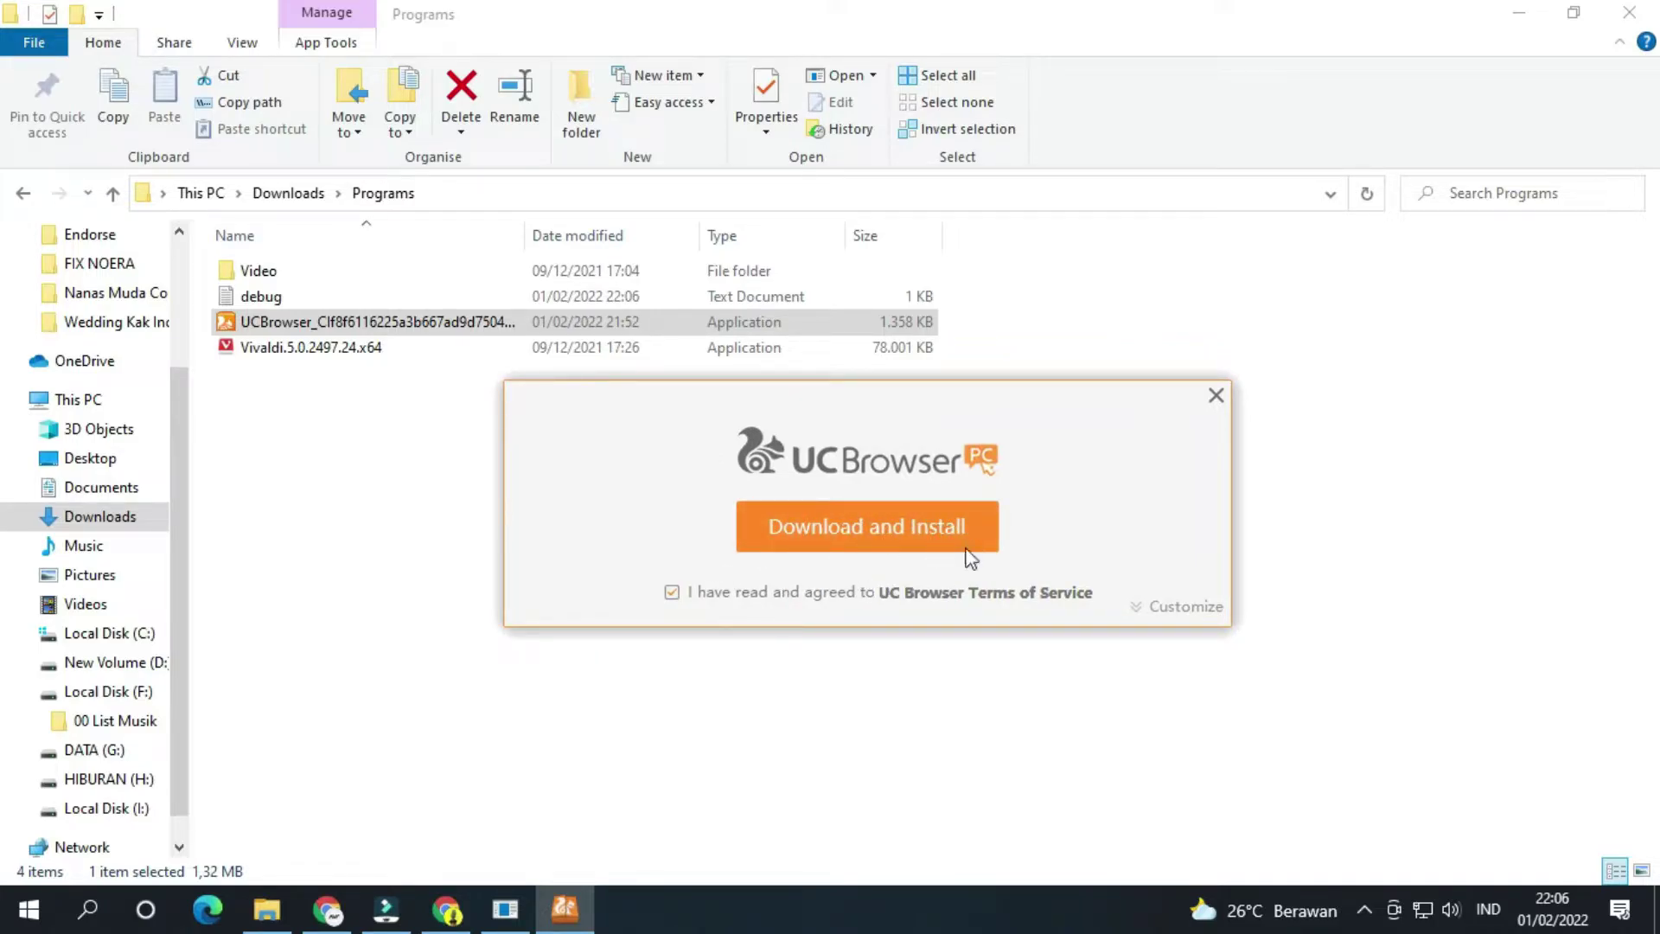
pyautogui.click(1158, 616)
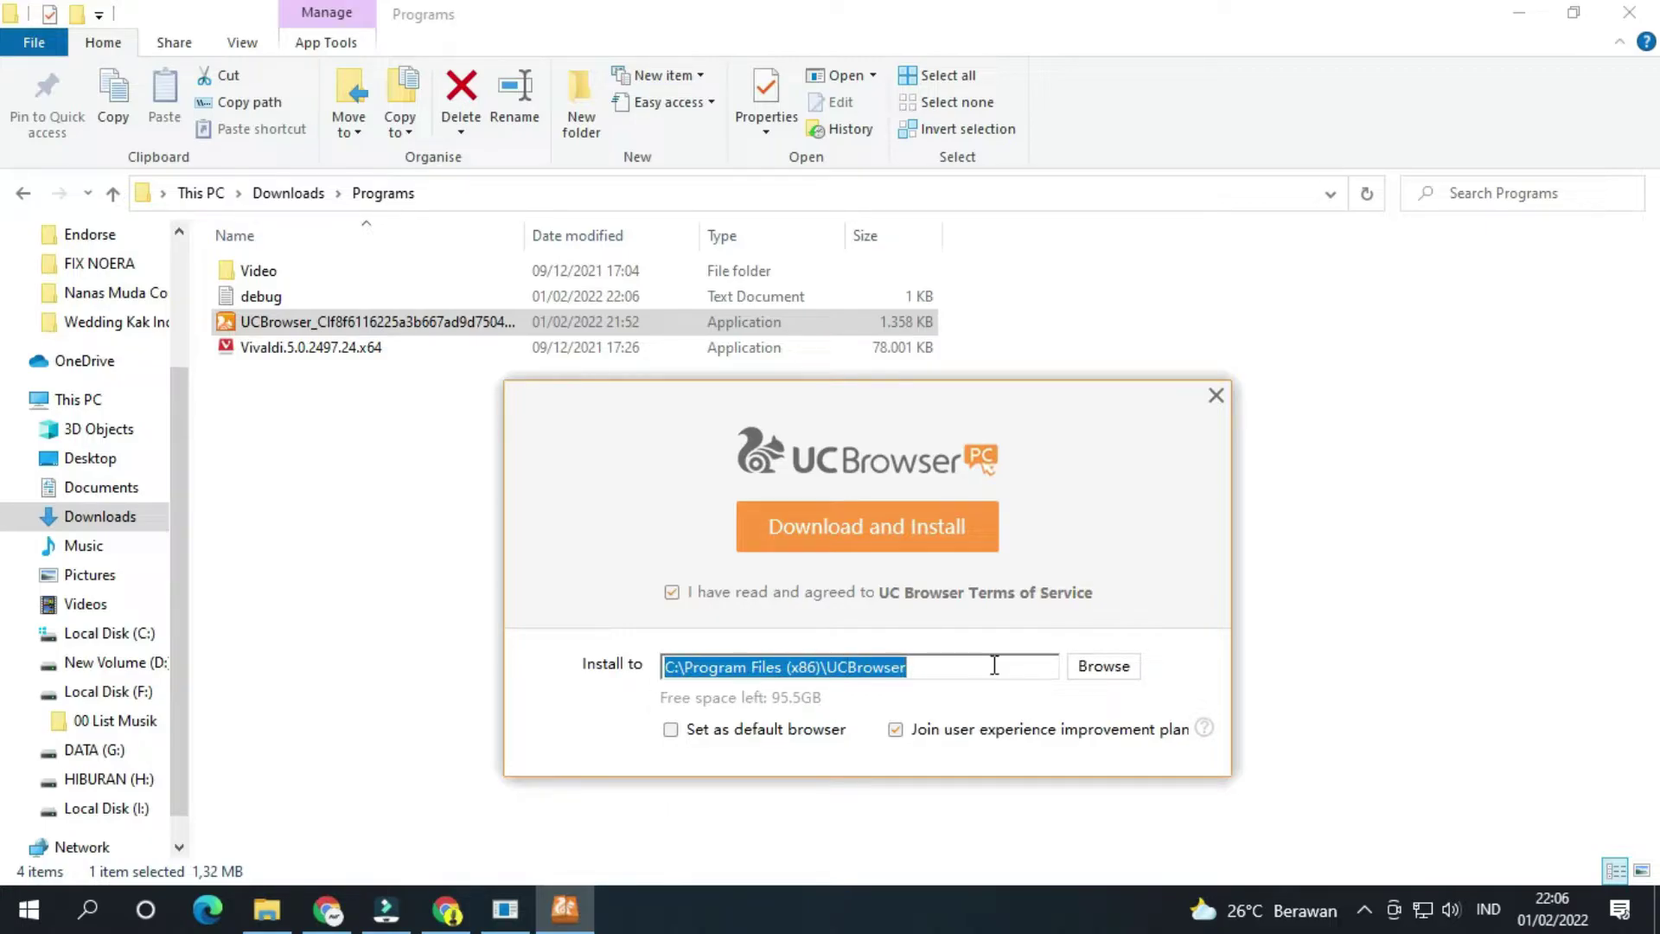
pyautogui.click(1101, 667)
pyautogui.scroll(-7, 959, 566)
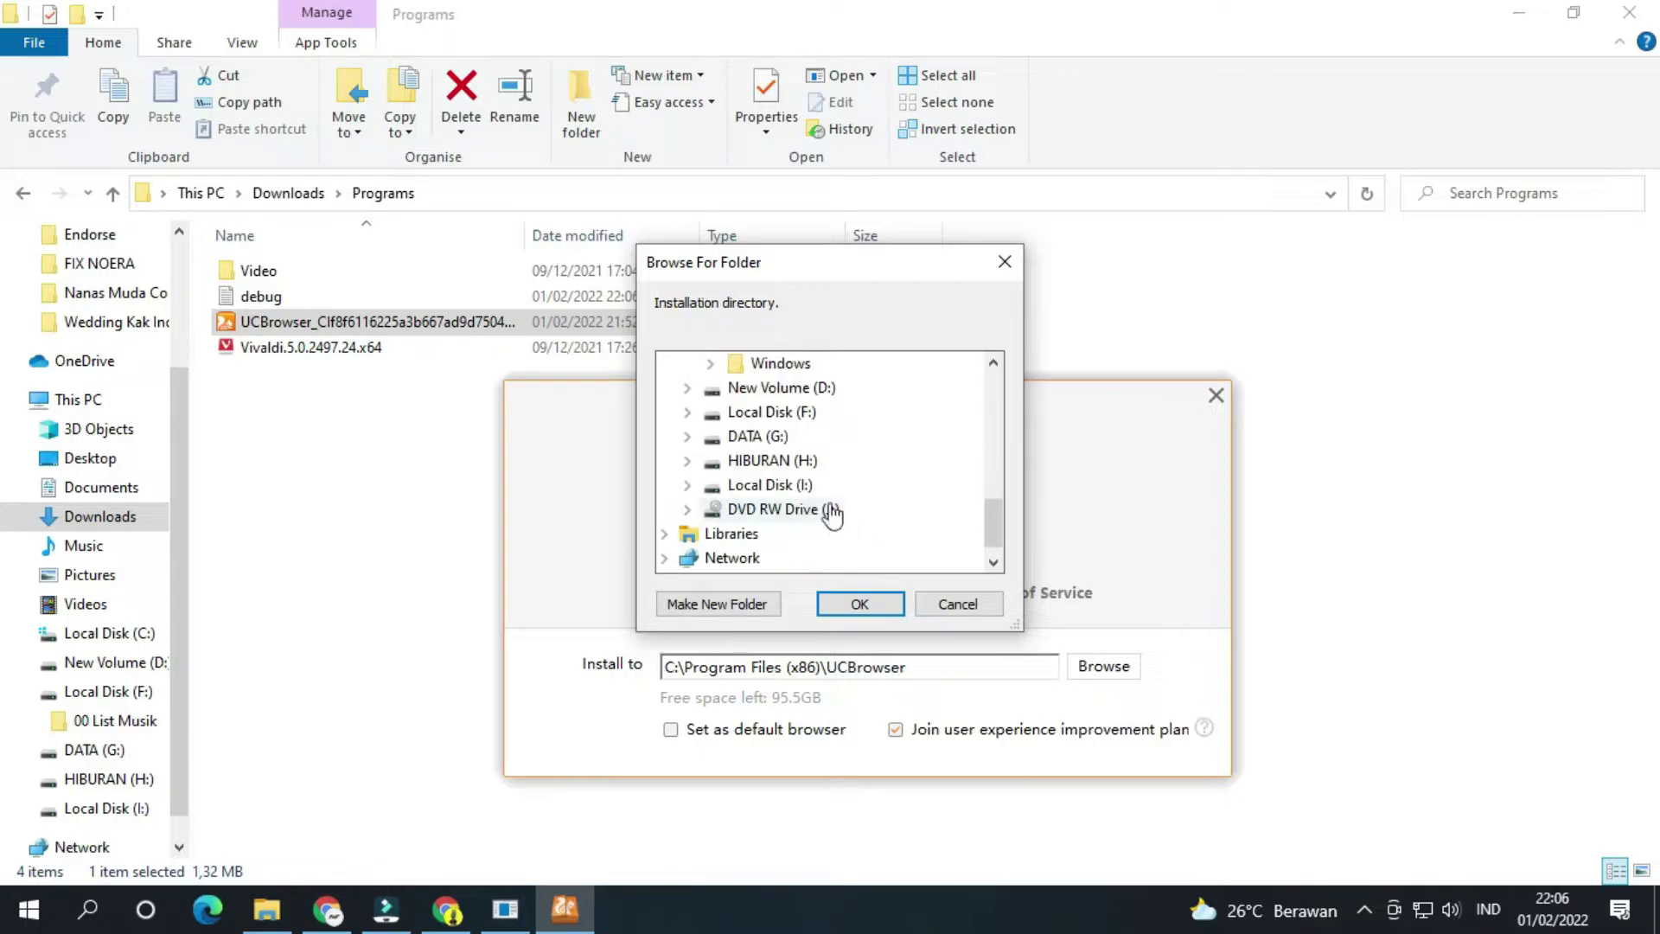
pyautogui.click(686, 389)
pyautogui.scroll(-1, 725, 517)
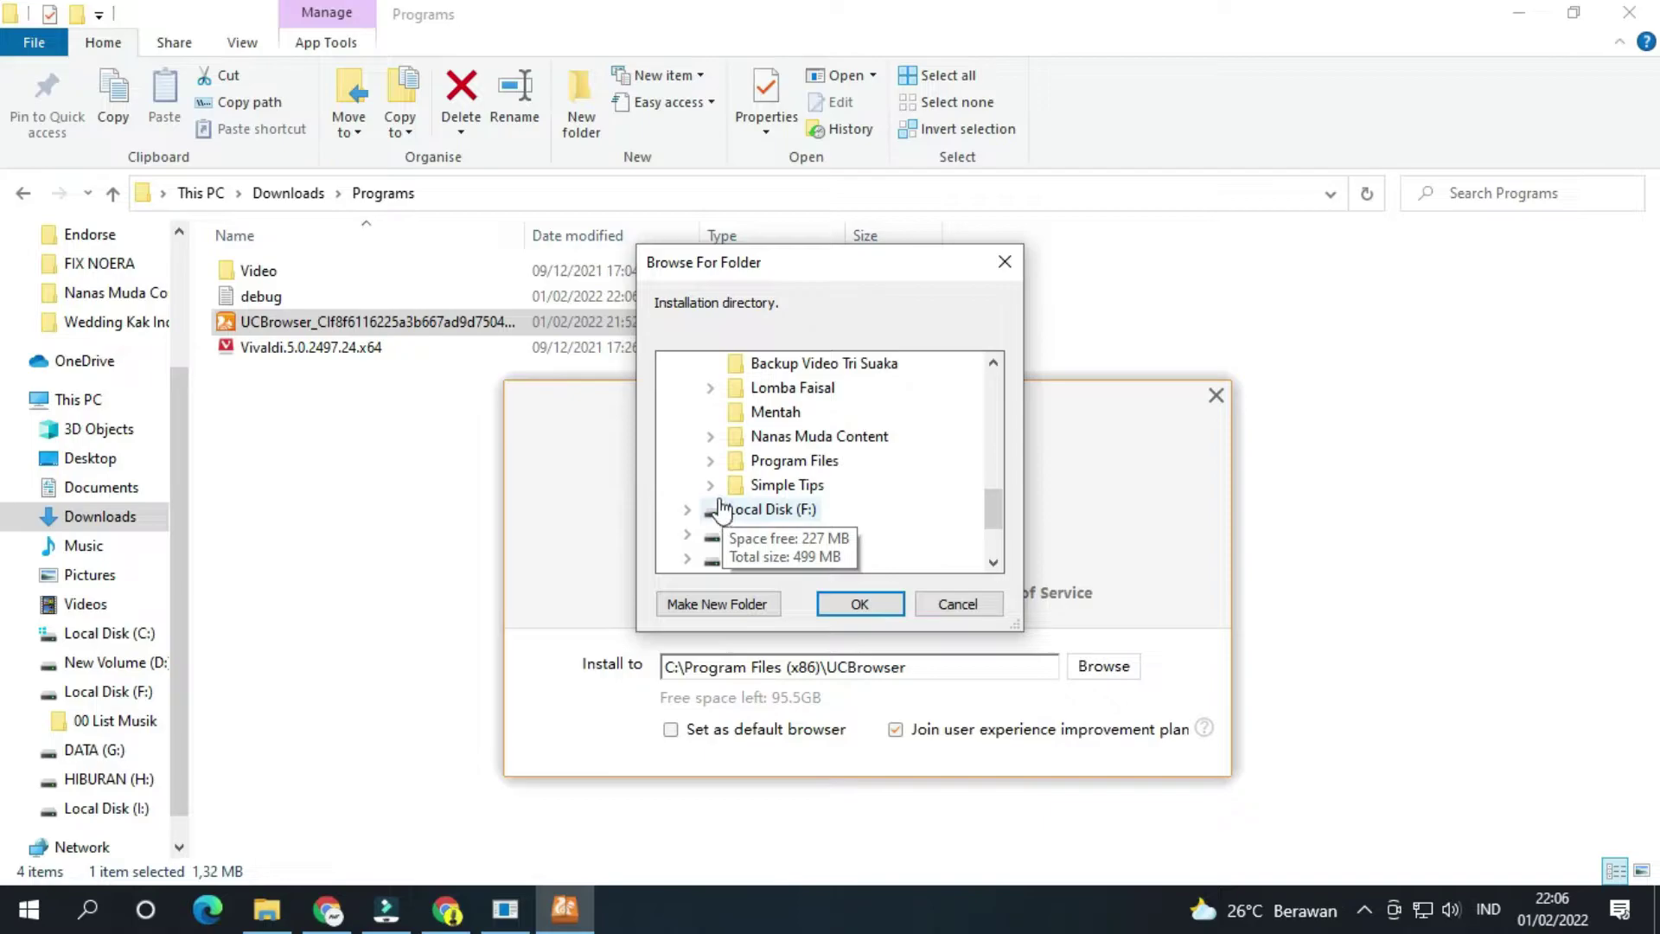
pyautogui.click(710, 460)
pyautogui.click(800, 464)
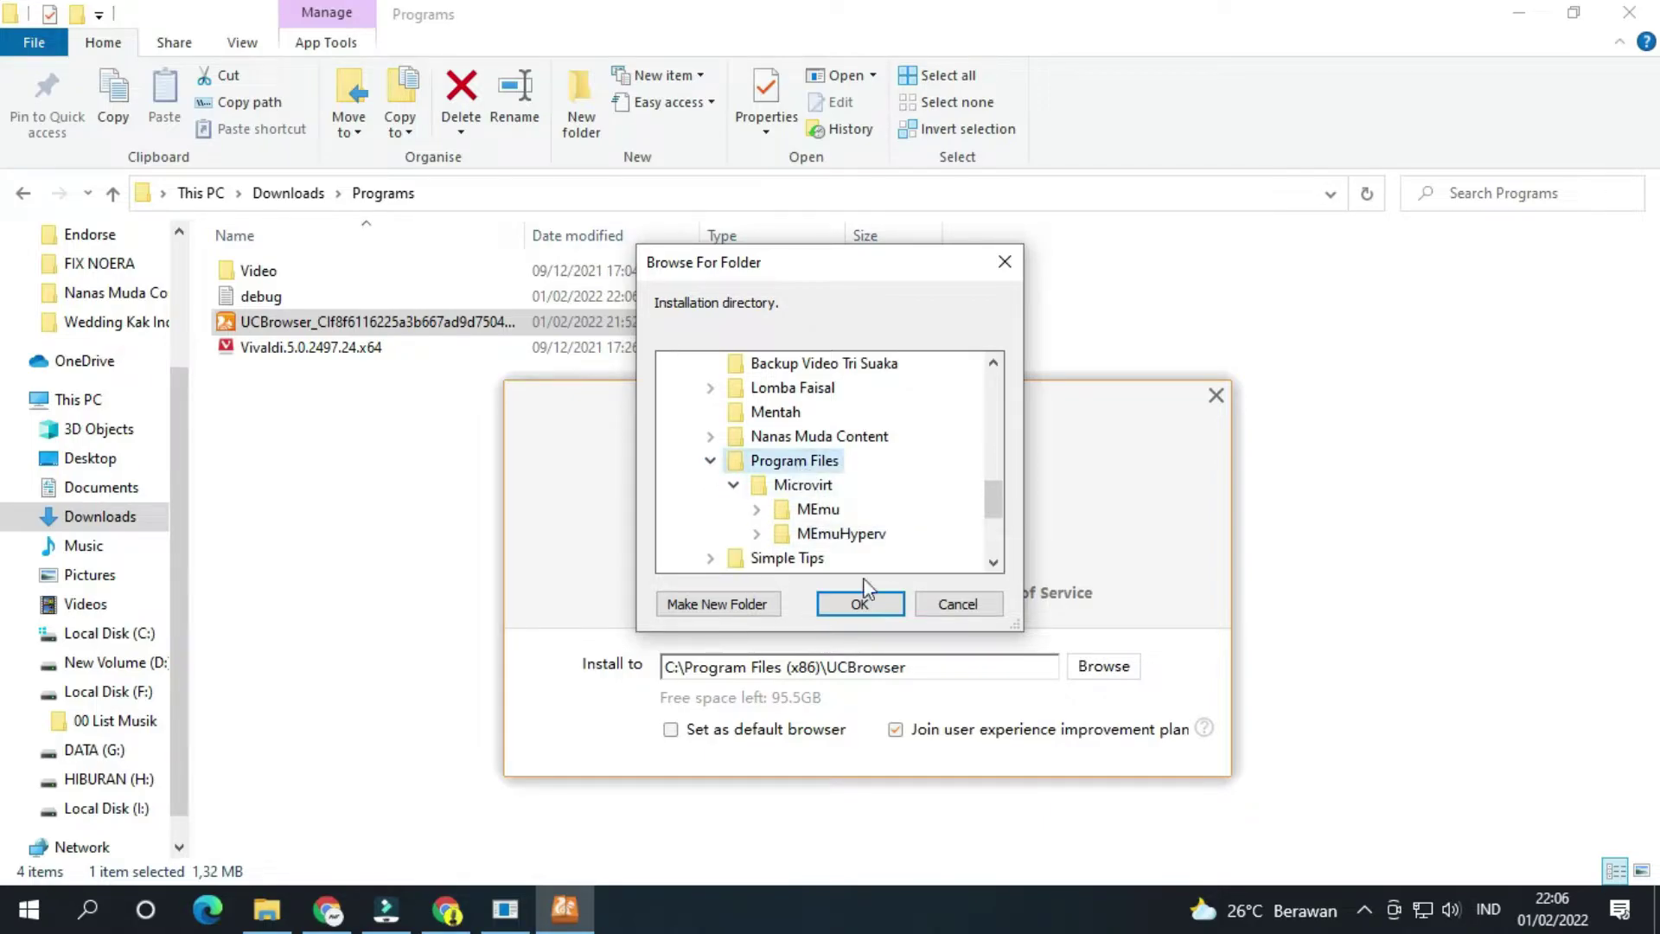
pyautogui.click(861, 603)
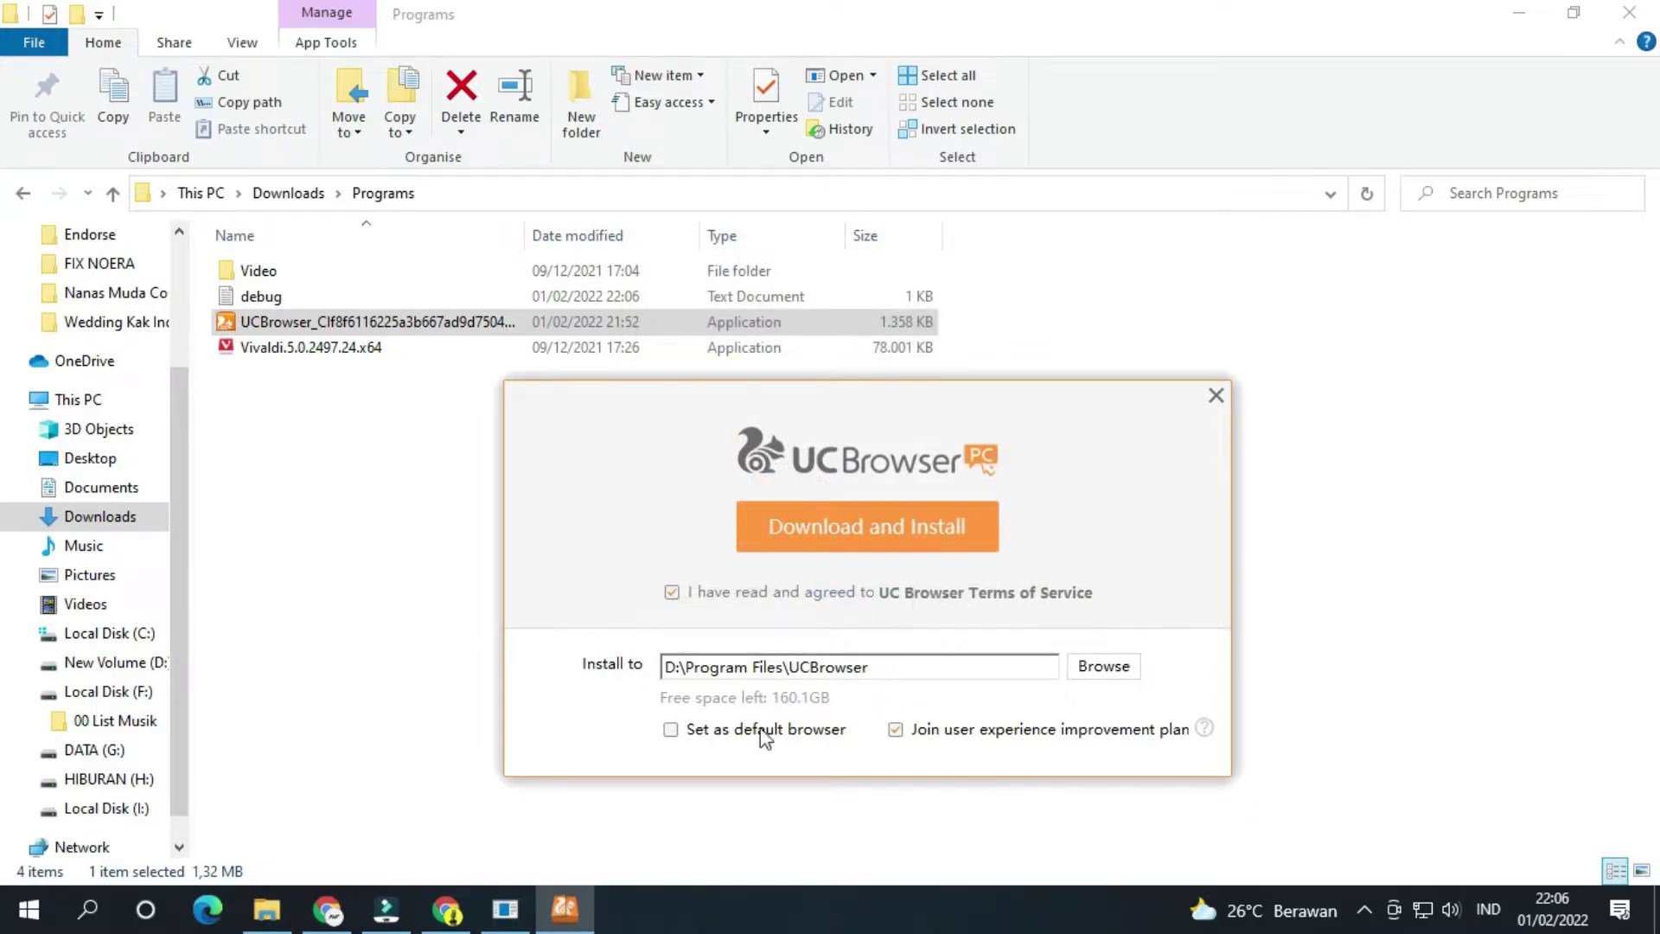
# Start downloading and installing UC Browser, and bring the hidden installer's progress window back on screen
pyautogui.click(886, 529)
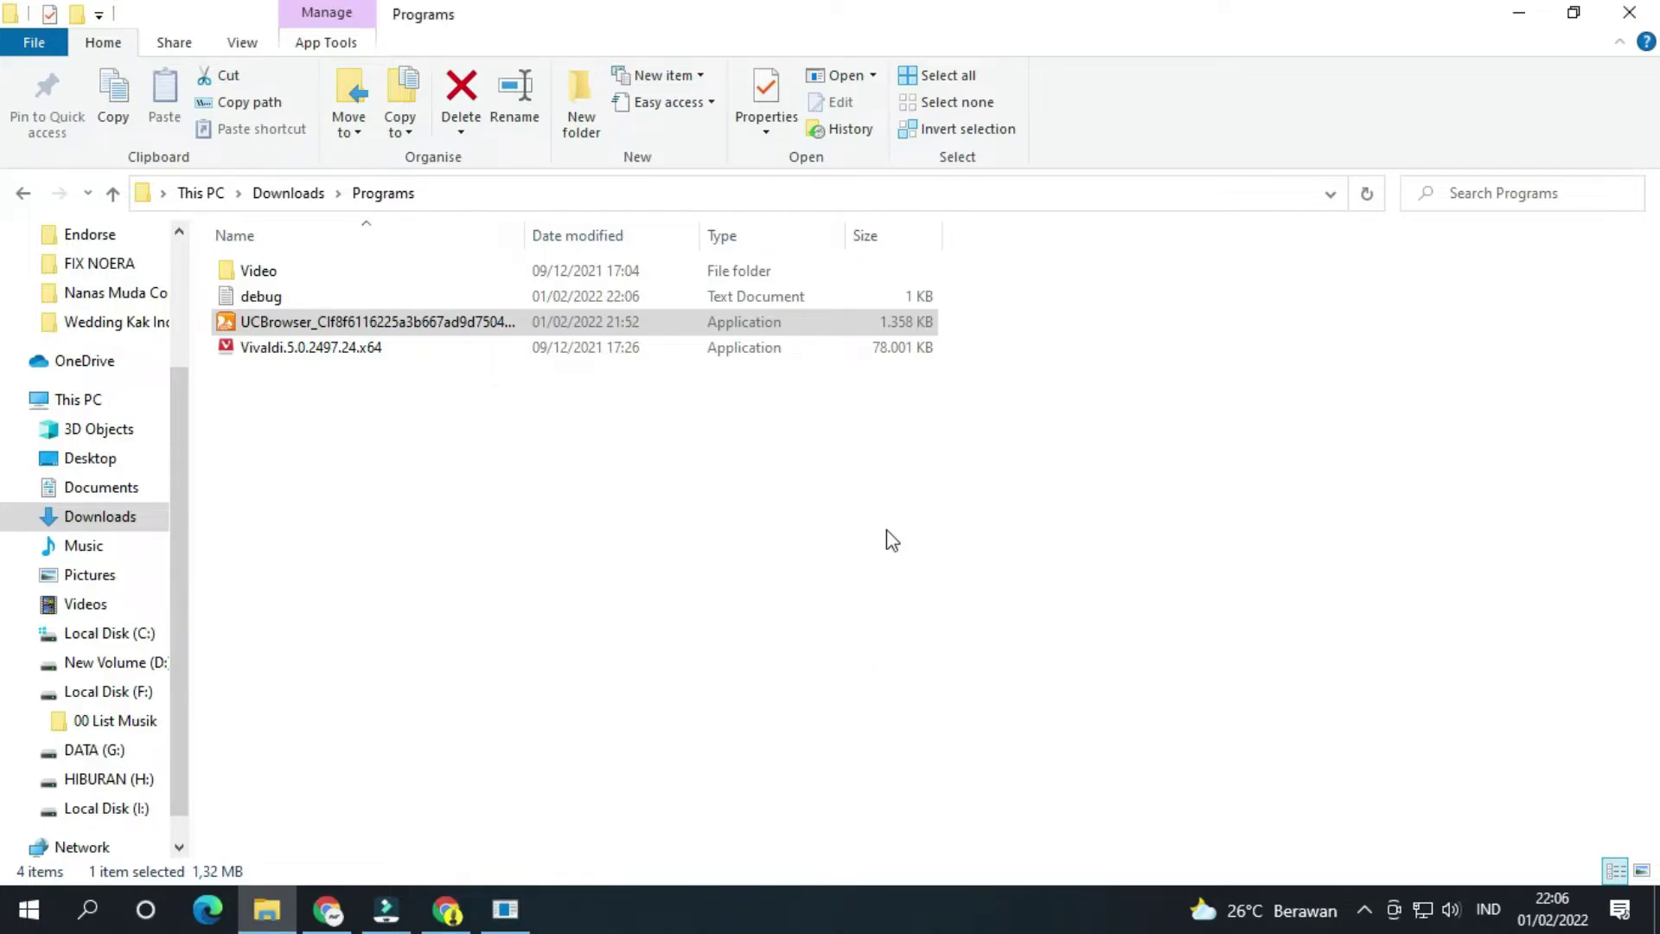
pyautogui.click(1364, 909)
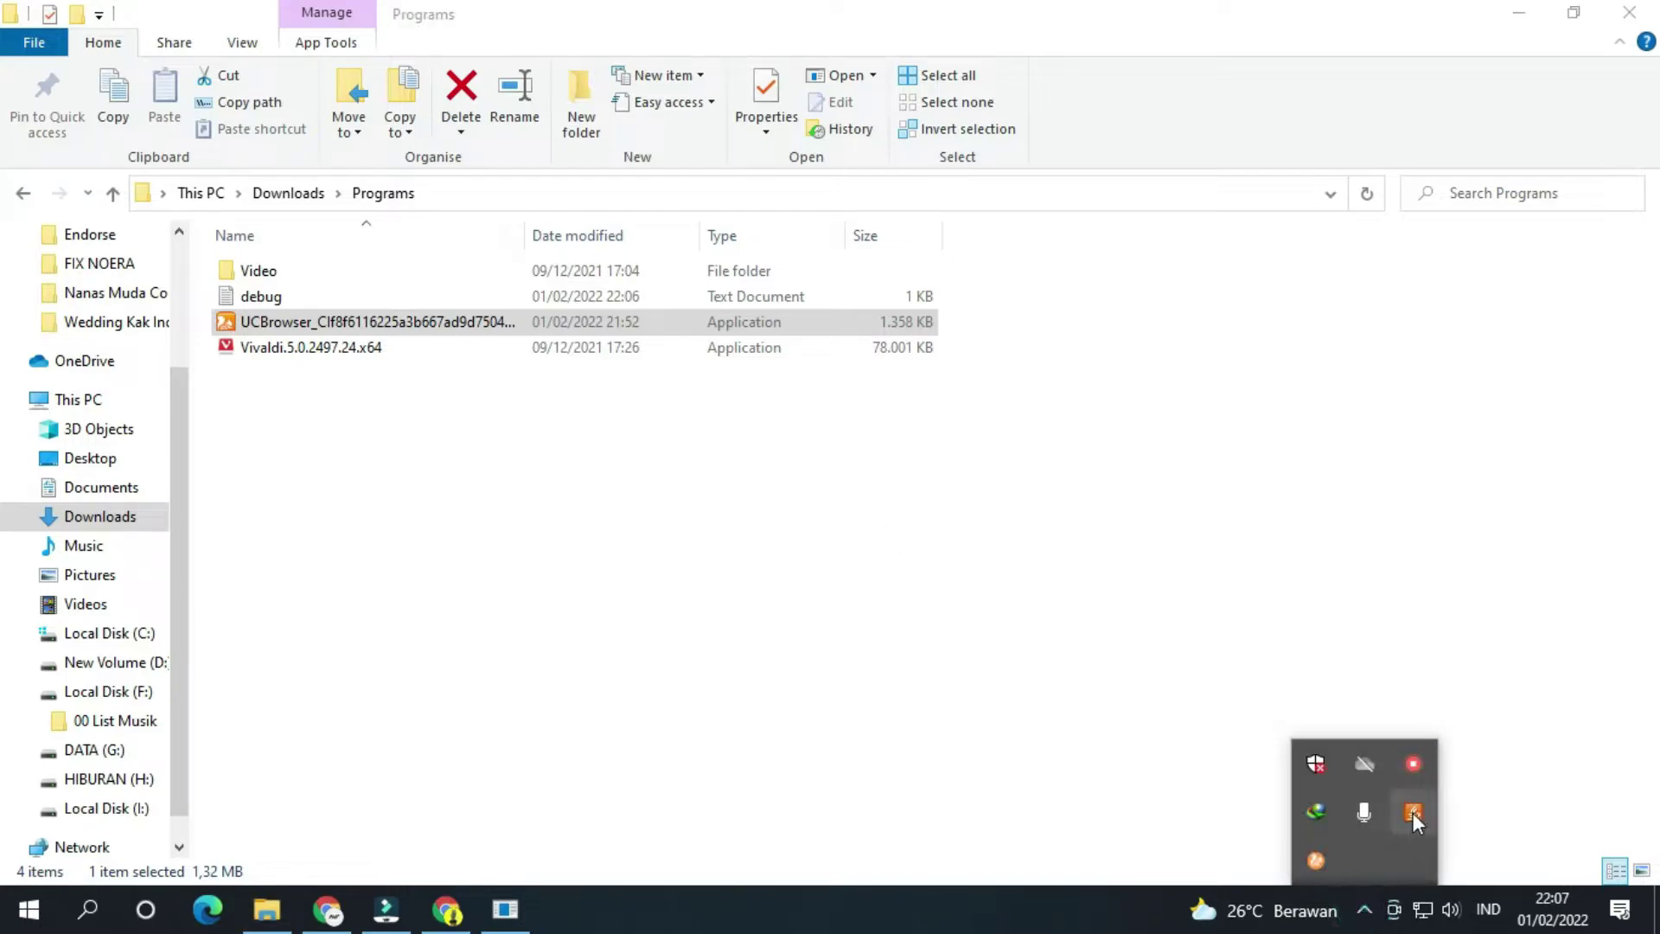
pyautogui.click(1316, 860)
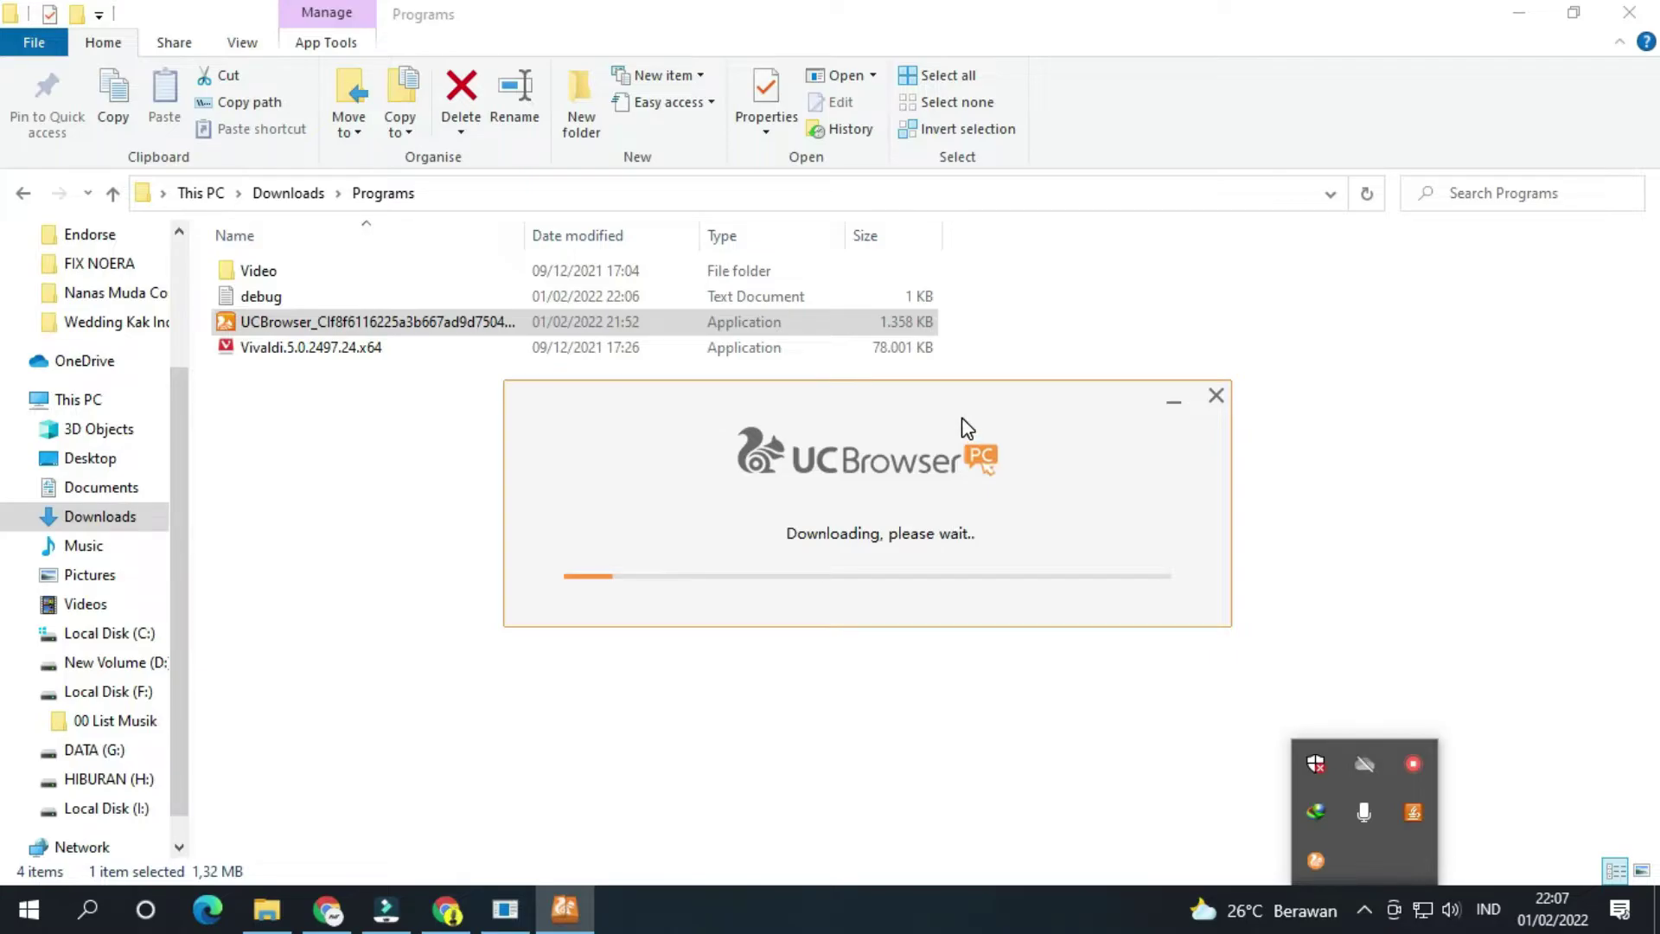
pyautogui.click(813, 389)
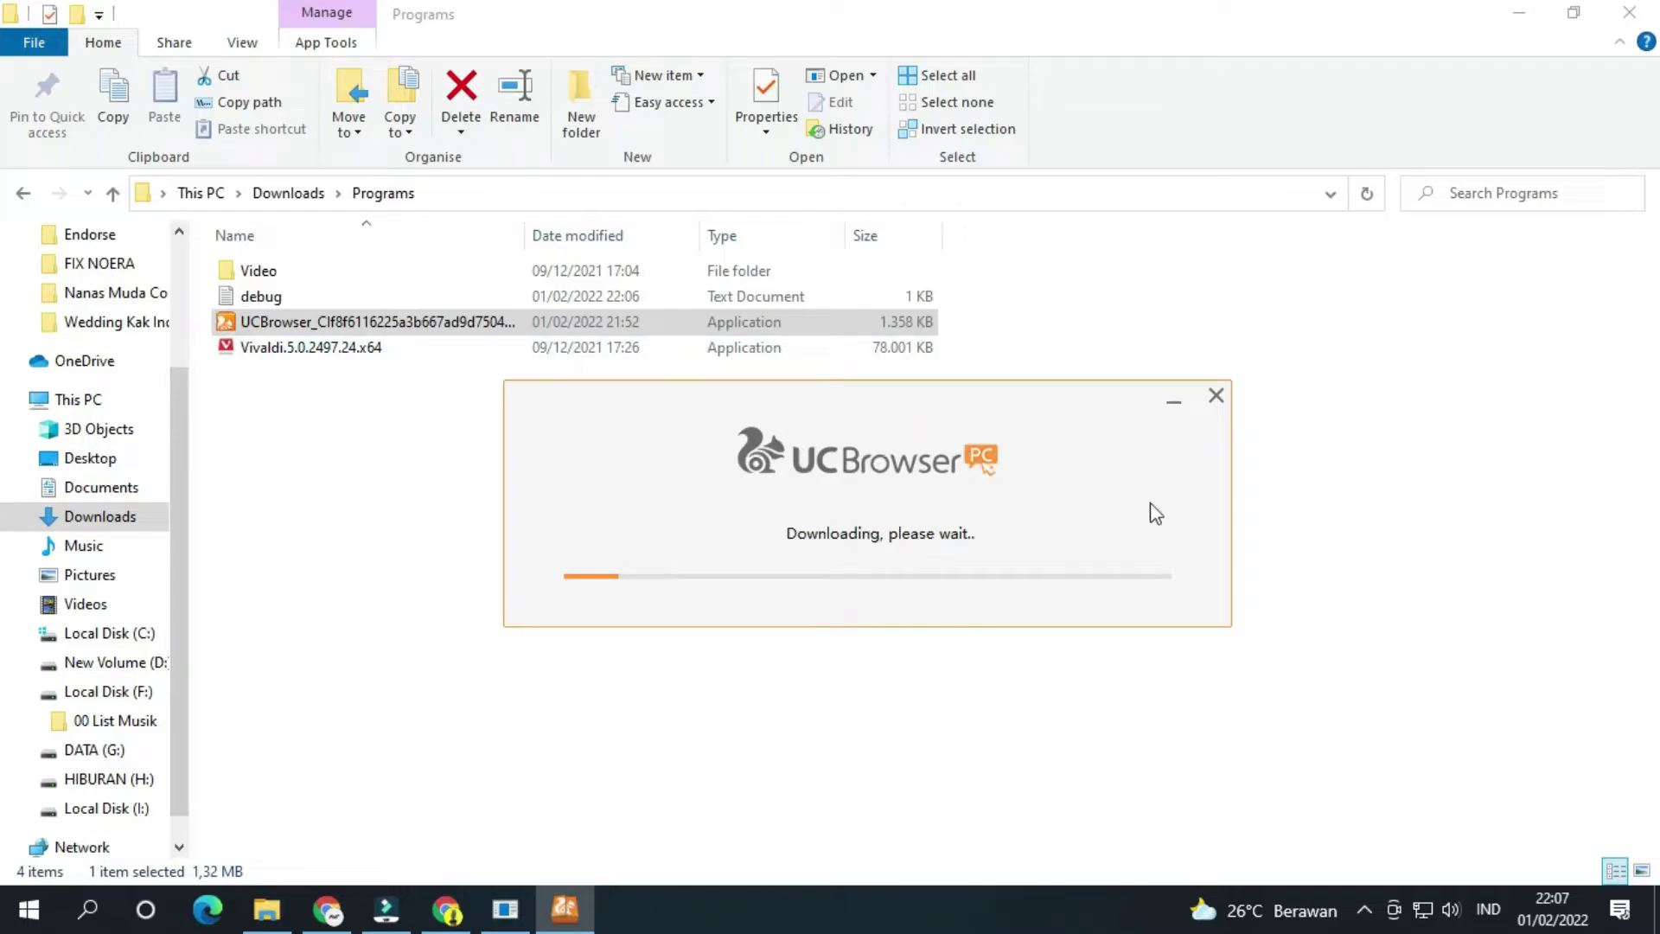
pyautogui.click(1365, 912)
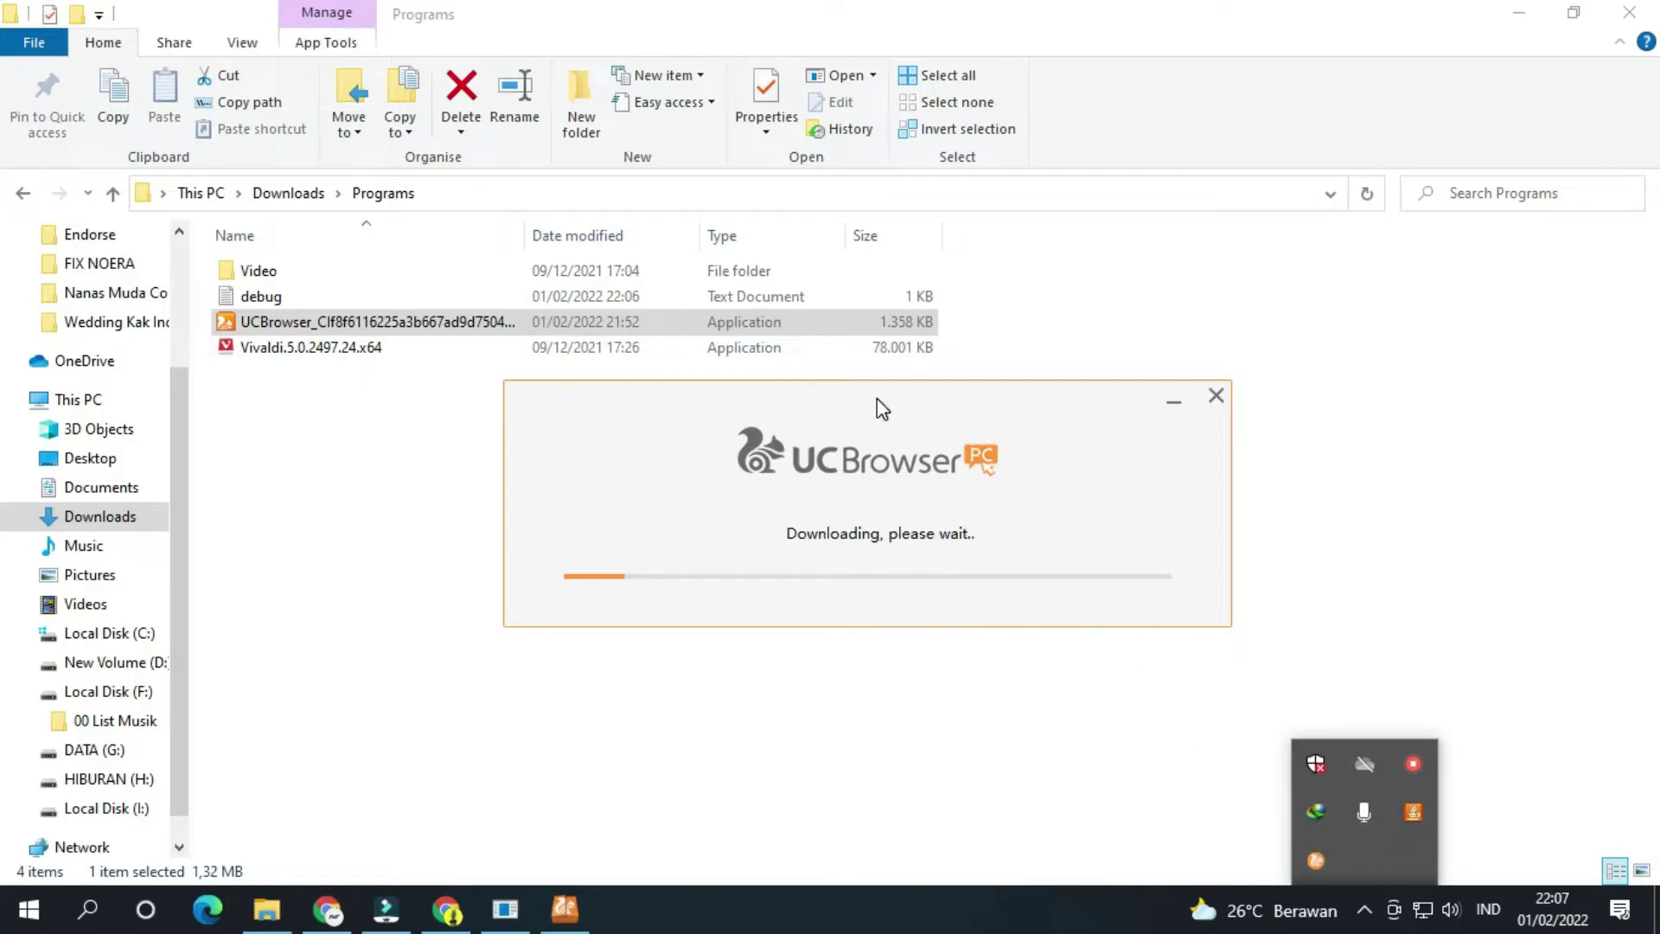
pyautogui.click(879, 406)
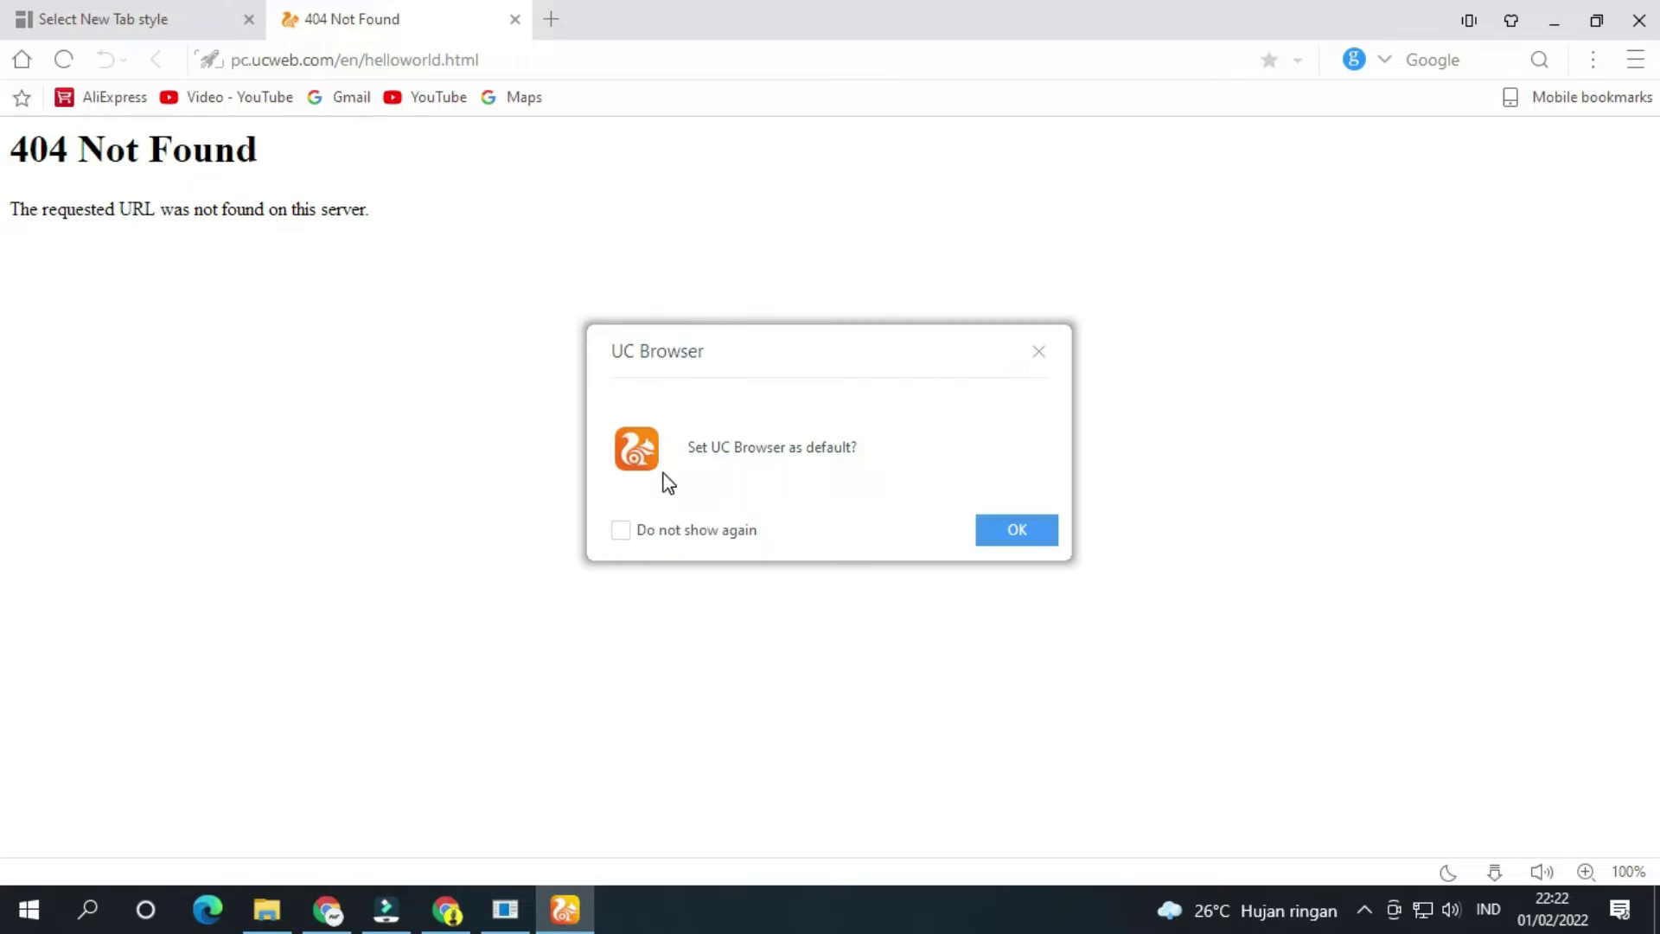
# Dismiss the prompt to make UC Browser the default, and select the seaside new tab style with round site bubbles
pyautogui.moveTo(741, 355); pyautogui.dragTo(861, 280)
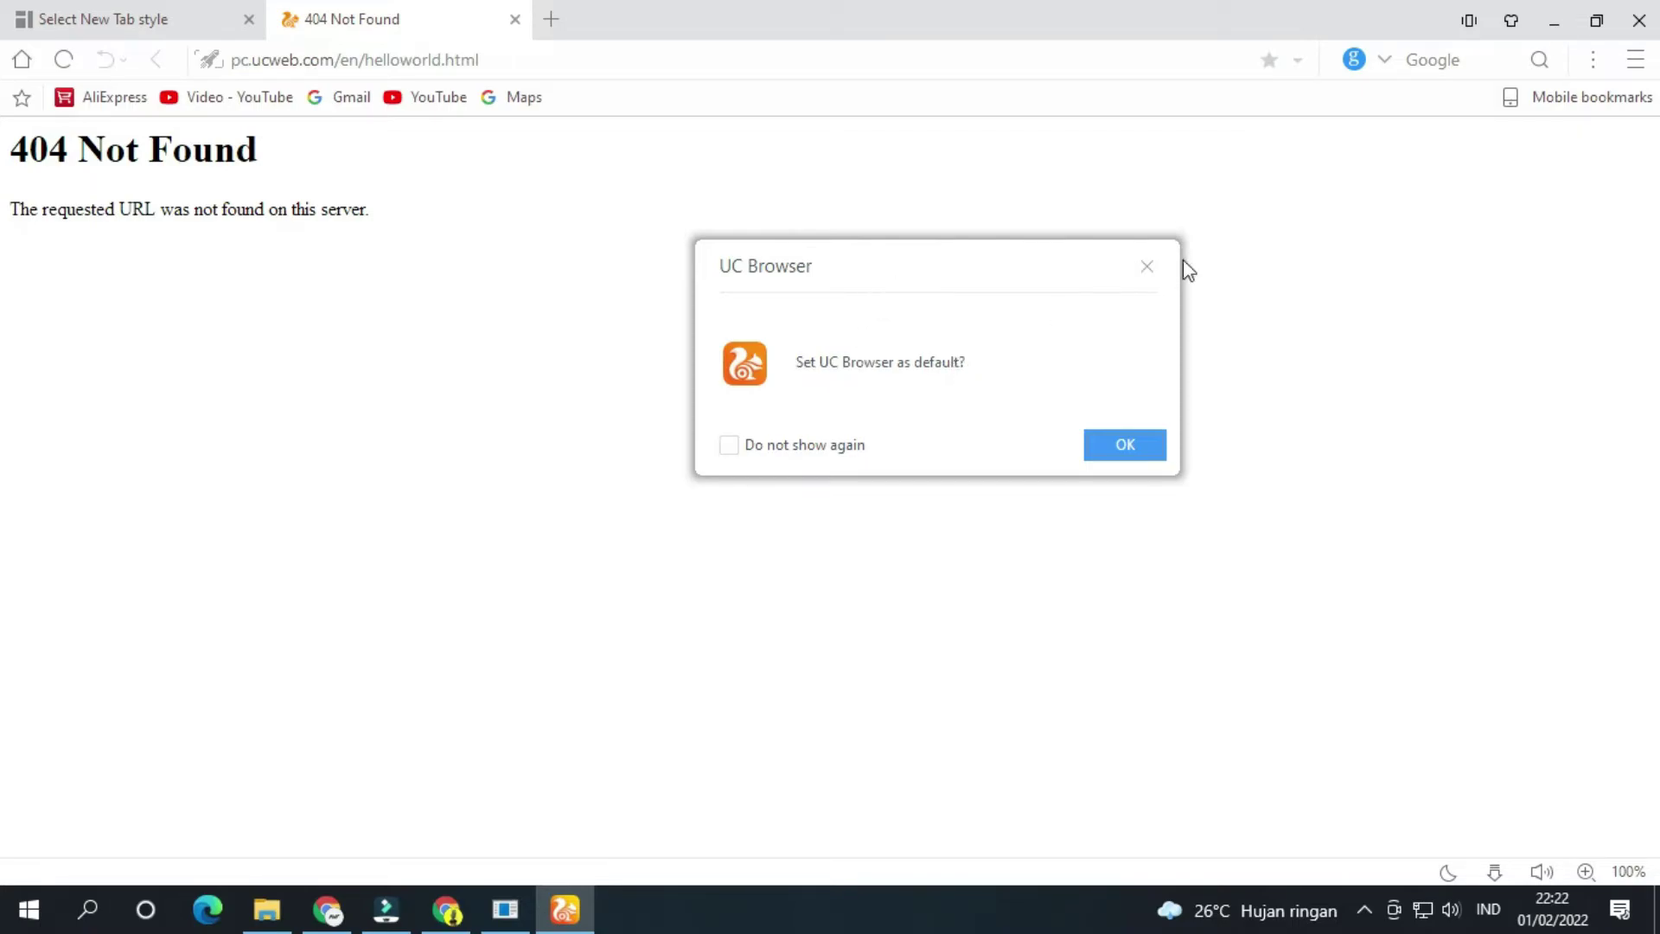
pyautogui.click(1148, 267)
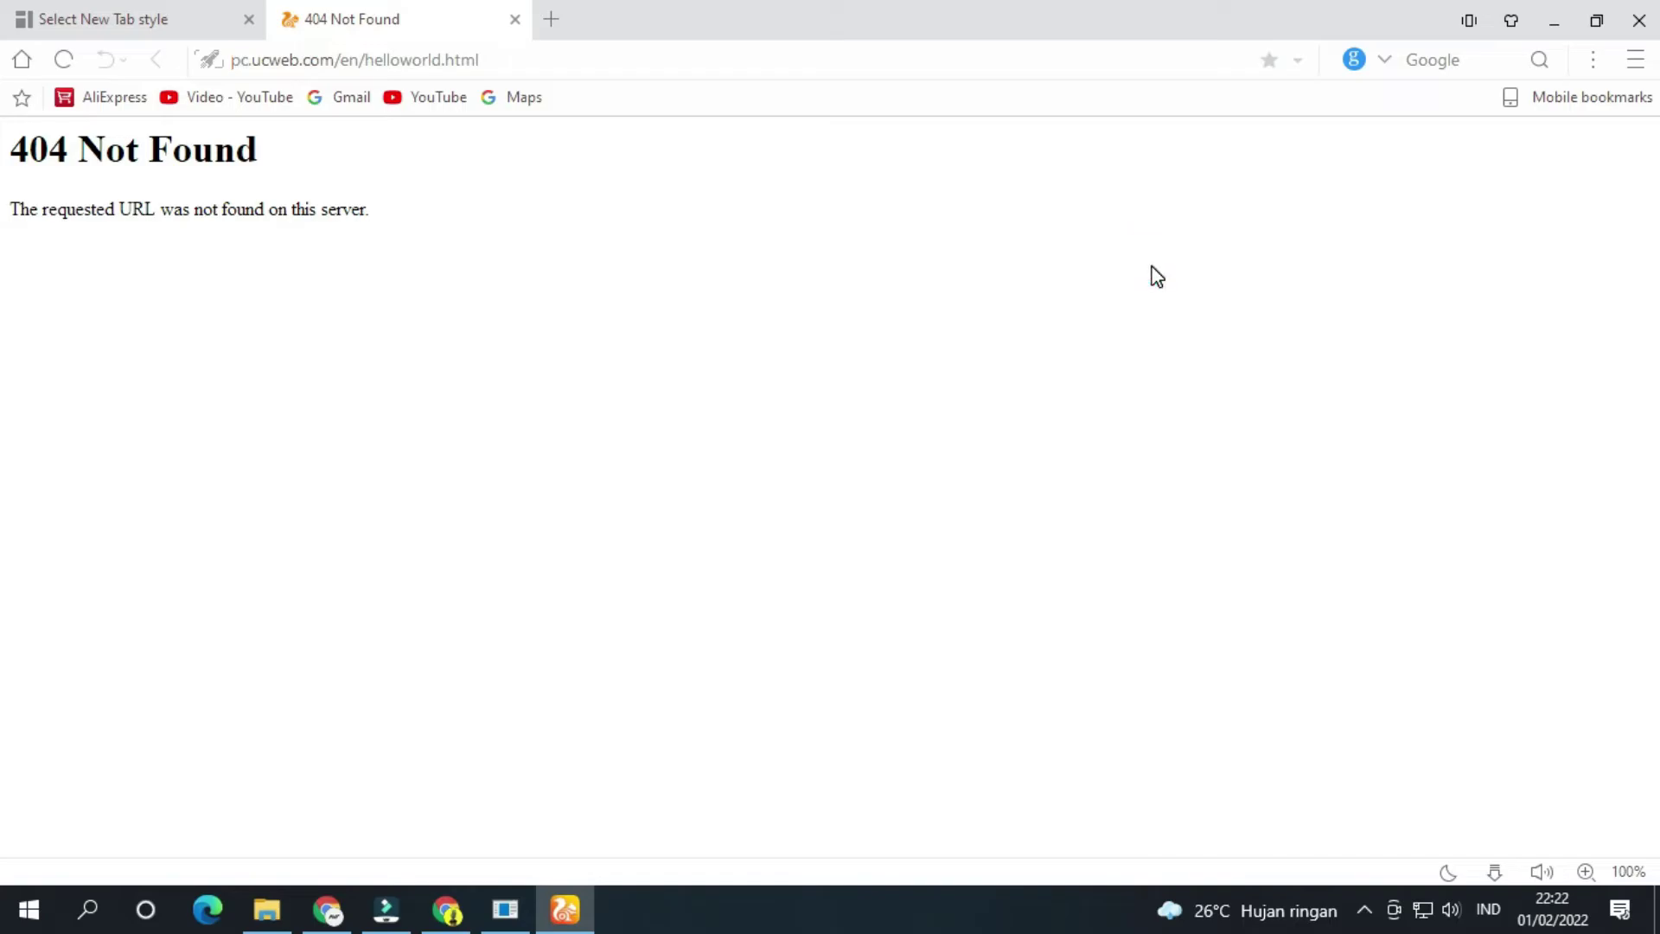
pyautogui.click(146, 37)
pyautogui.click(353, 36)
pyautogui.click(174, 37)
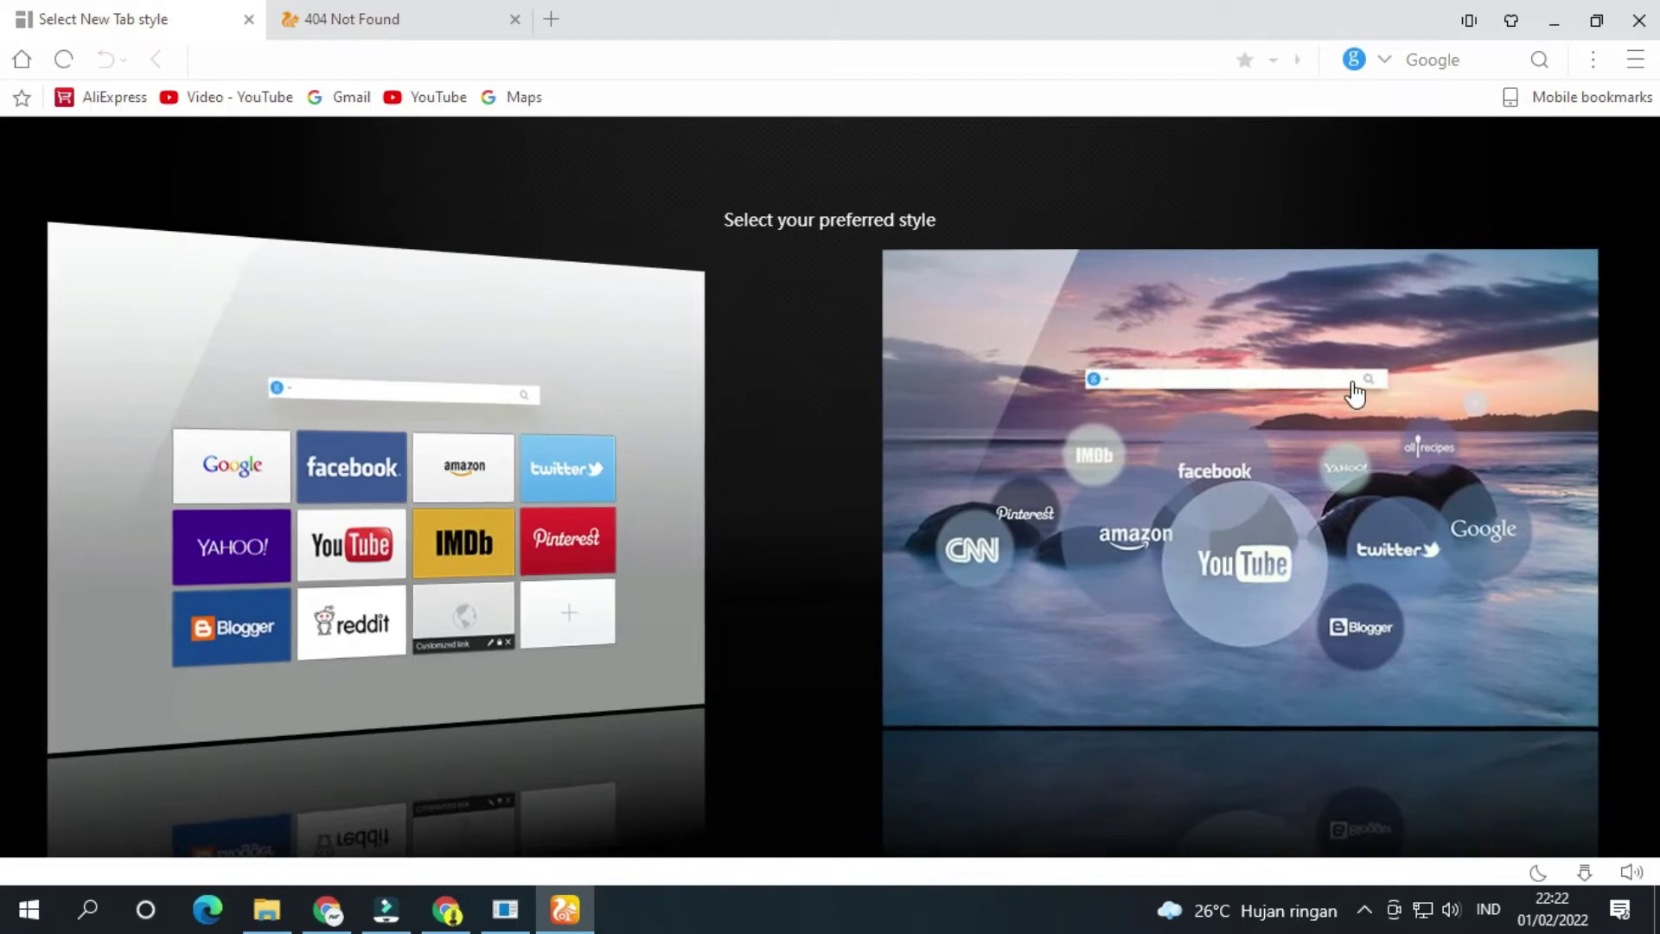
pyautogui.click(1337, 360)
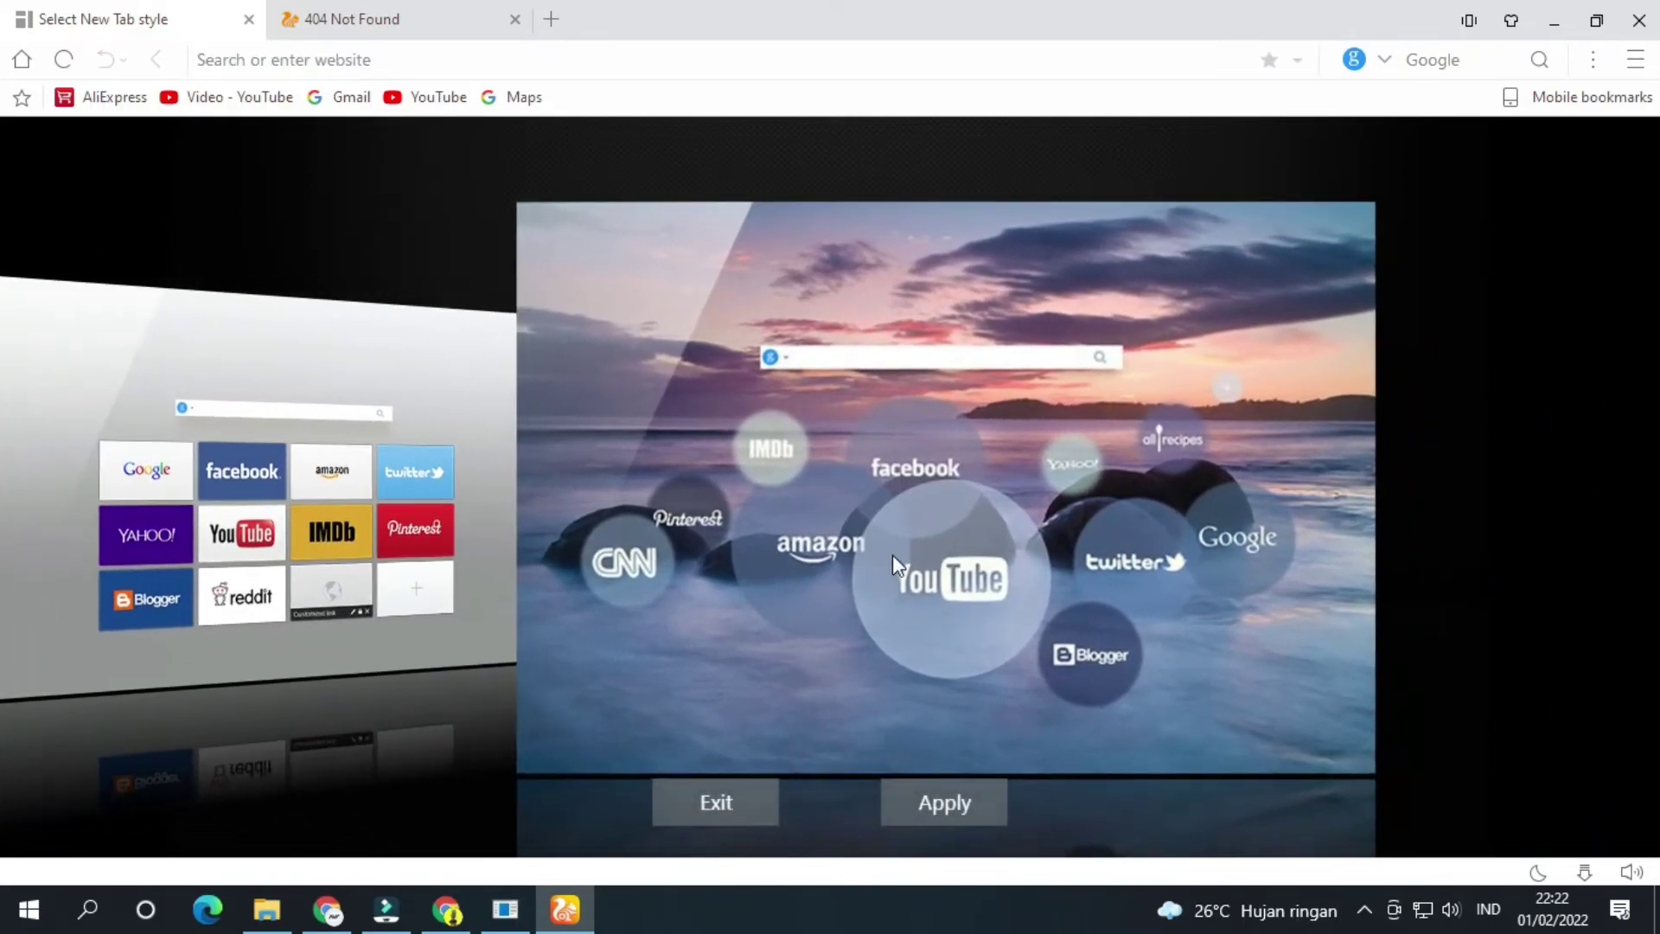